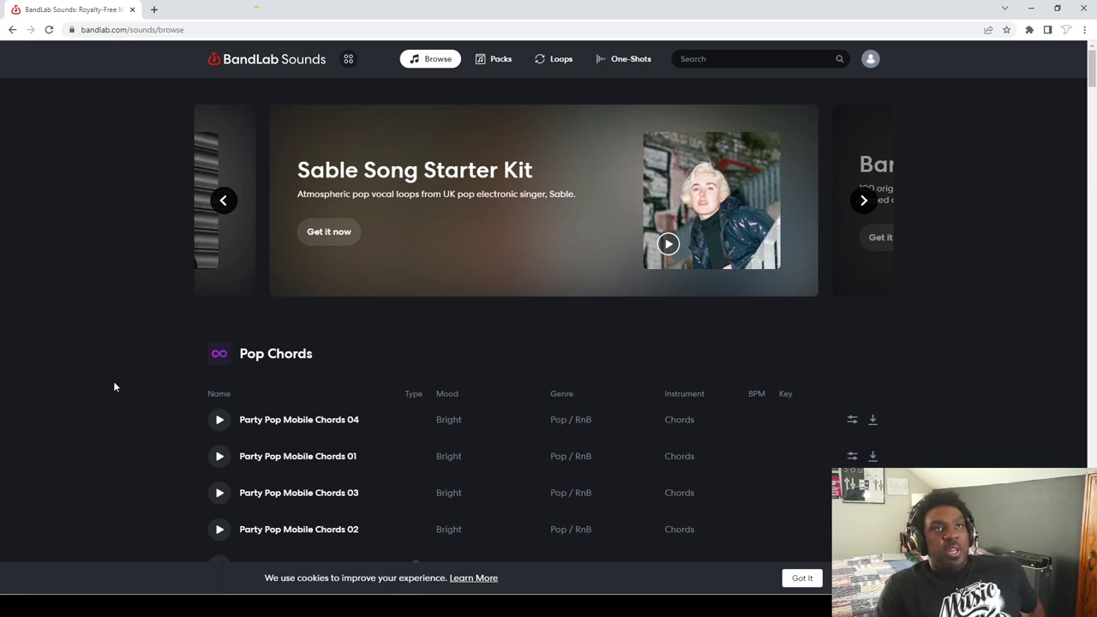
- Scroll through the Pop Chords loops, then return to Browse and go to the Packs catalogue
{"action": "scroll", "coordinate": [194, 383], "scroll_direction": "down", "scroll_amount": 4}
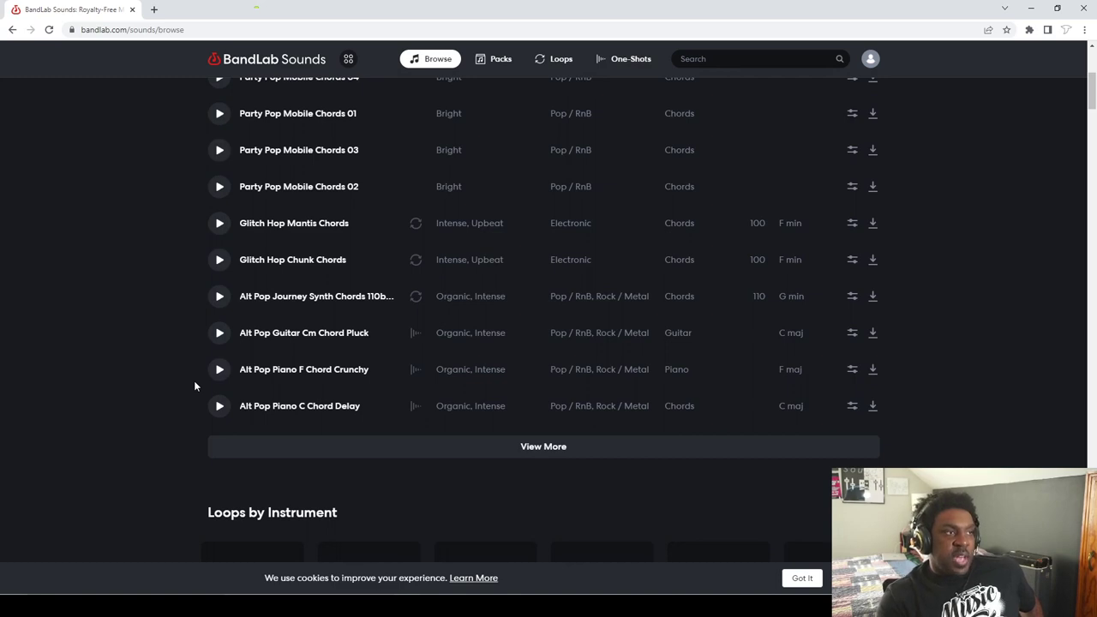
{"action": "scroll", "coordinate": [194, 386], "scroll_direction": "up", "scroll_amount": 4}
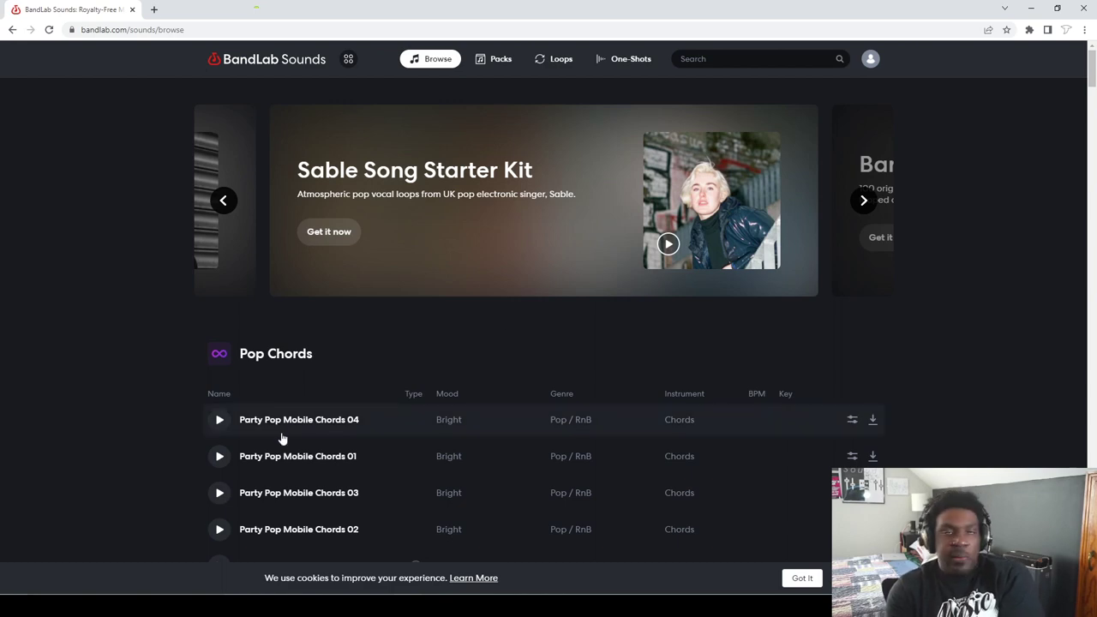
{"action": "scroll", "coordinate": [175, 388], "scroll_direction": "down", "scroll_amount": 2}
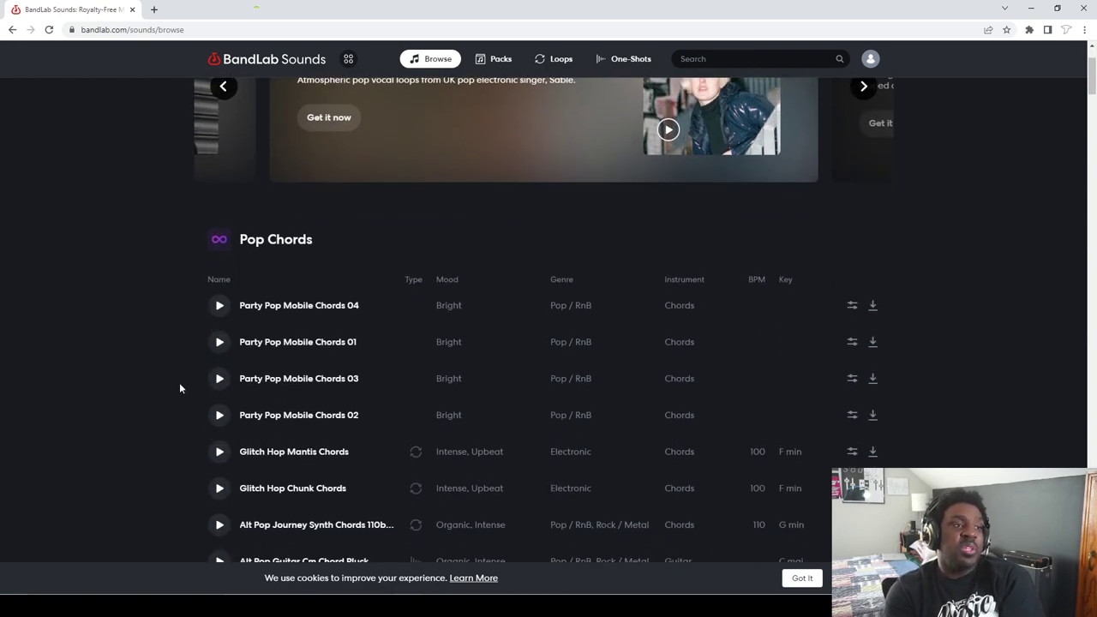
{"action": "scroll", "coordinate": [189, 385], "scroll_direction": "down", "scroll_amount": 2}
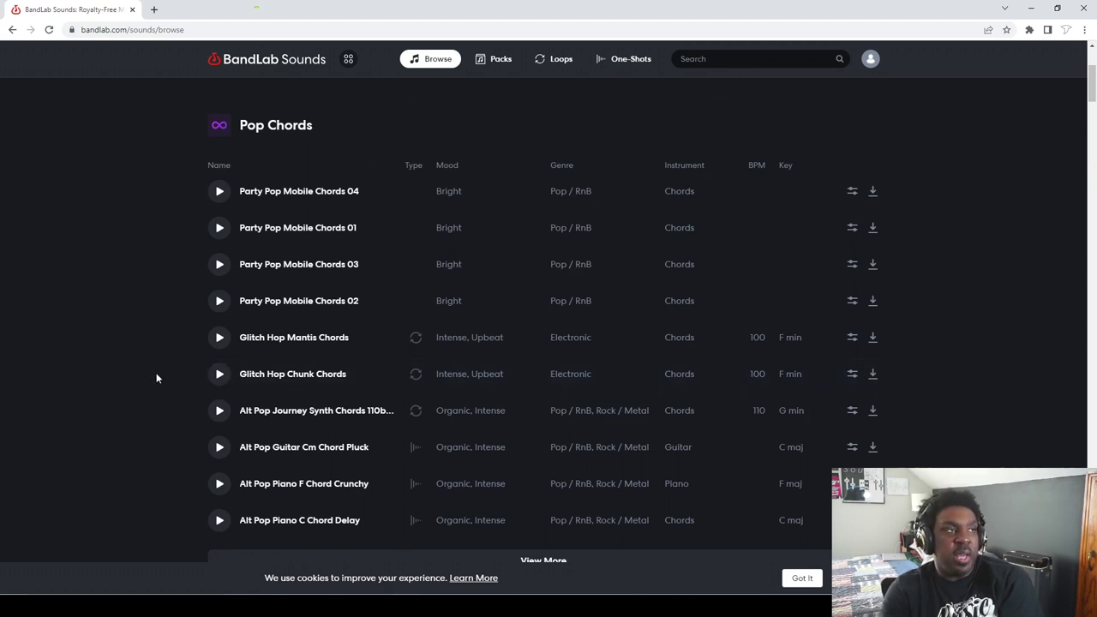
{"action": "scroll", "coordinate": [240, 360], "scroll_direction": "up", "scroll_amount": 4}
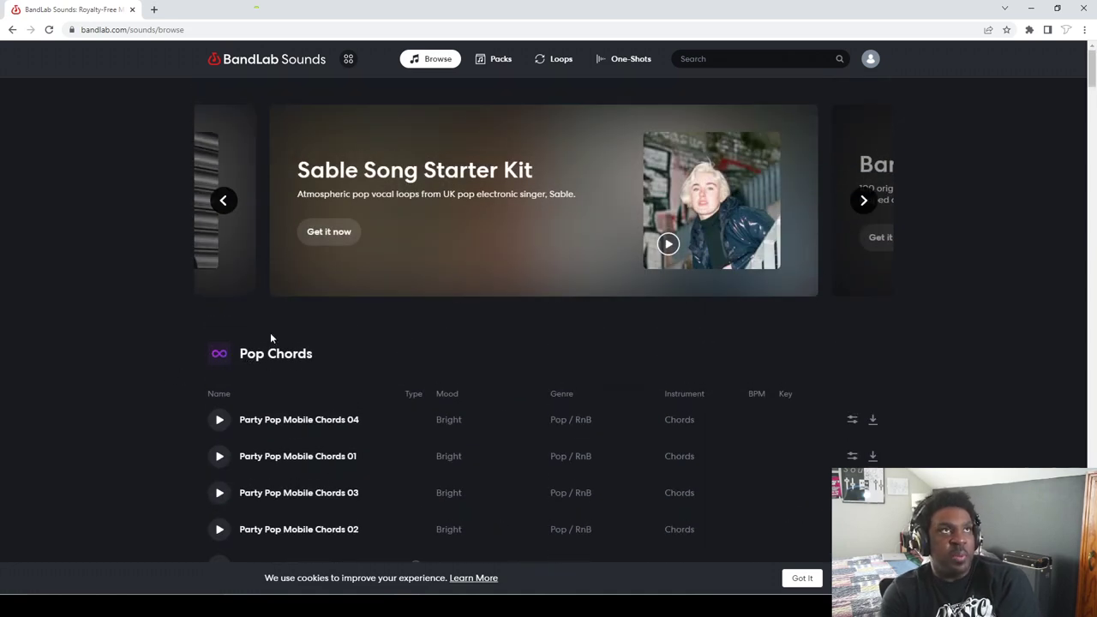
{"action": "left_click", "coordinate": [447, 60]}
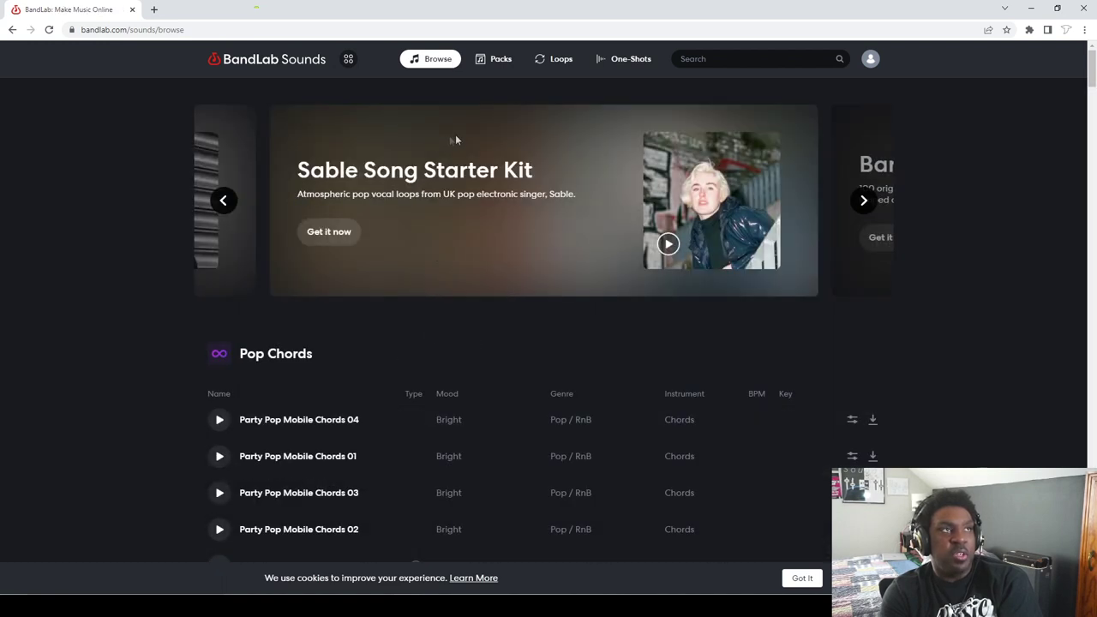
{"action": "left_click", "coordinate": [493, 60]}
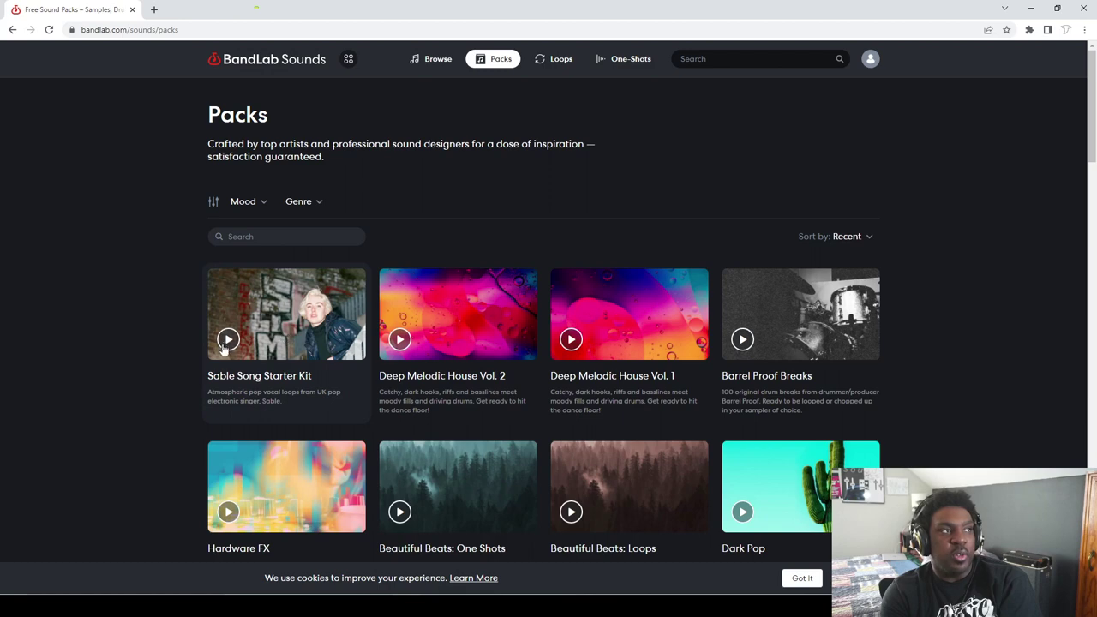
- Open the Sable Song Starter Kit pack and play its cover preview, then pause it
{"action": "left_click", "coordinate": [312, 348]}
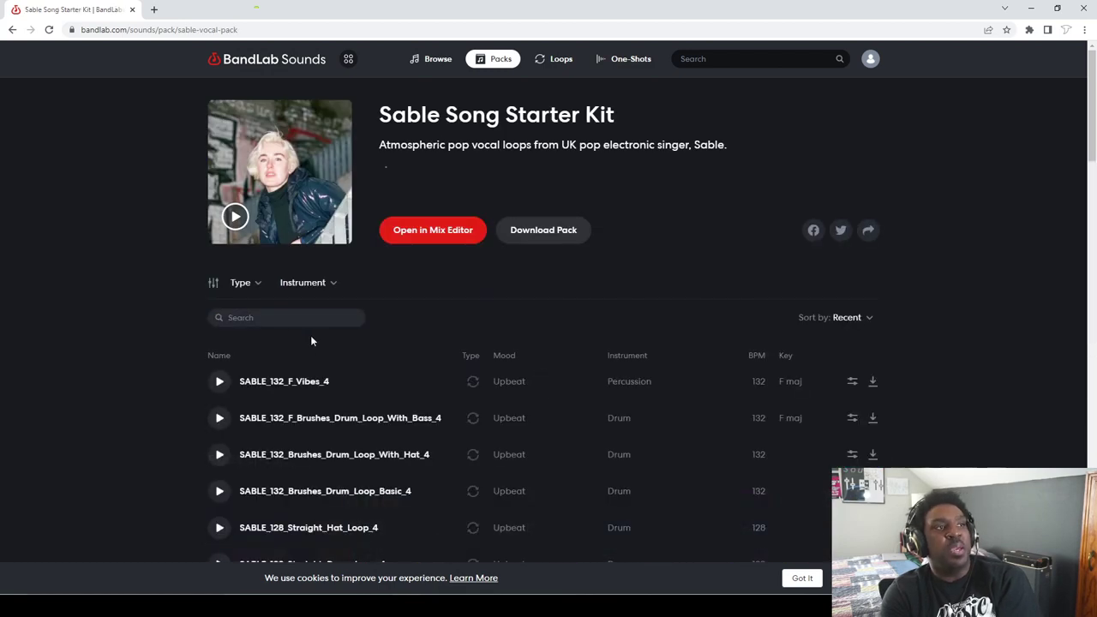
{"action": "left_click", "coordinate": [233, 216]}
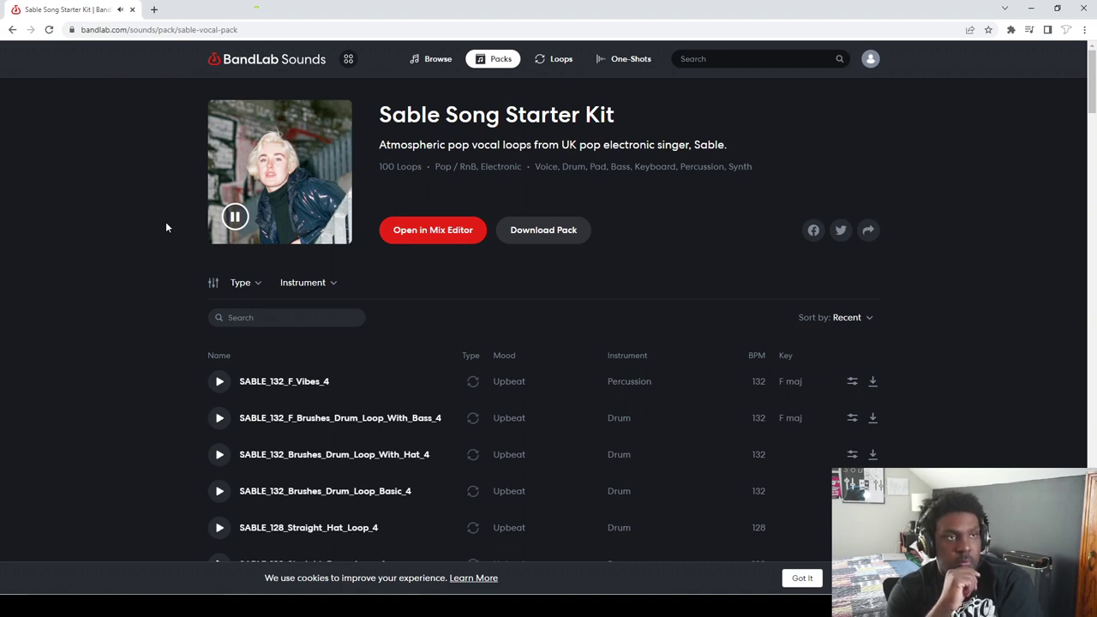
{"action": "left_click", "coordinate": [232, 219]}
- Preview SABLE_132_F_Vibes_4 and the two SABLE_132 Brushes drum loops
{"action": "scroll", "coordinate": [299, 246], "scroll_direction": "down", "scroll_amount": 1}
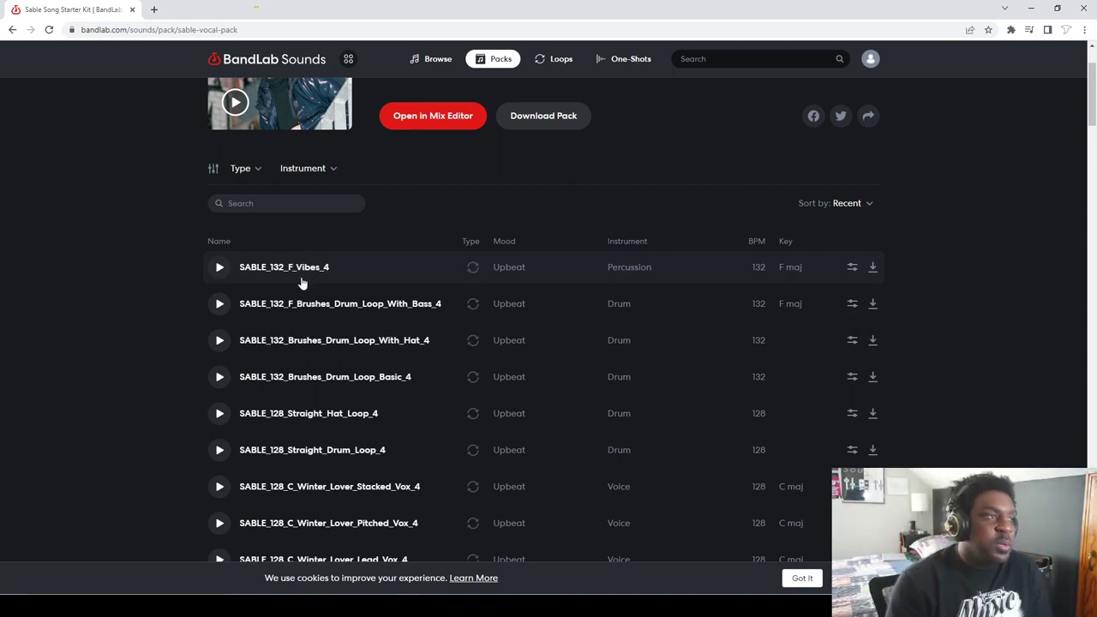
{"action": "left_click", "coordinate": [220, 271]}
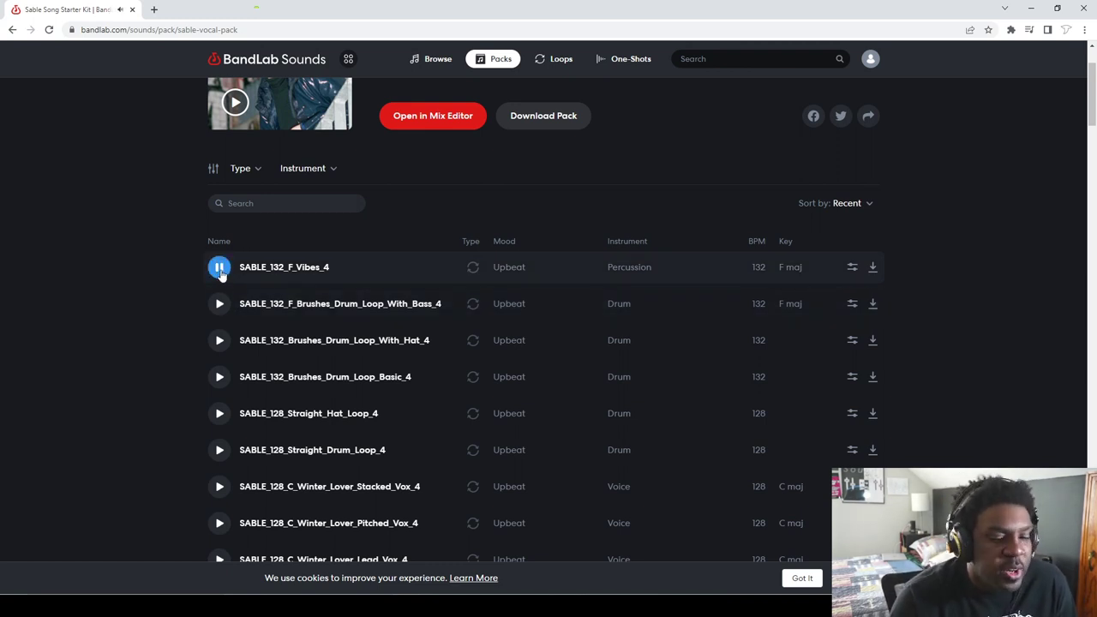
{"action": "left_click", "coordinate": [221, 306]}
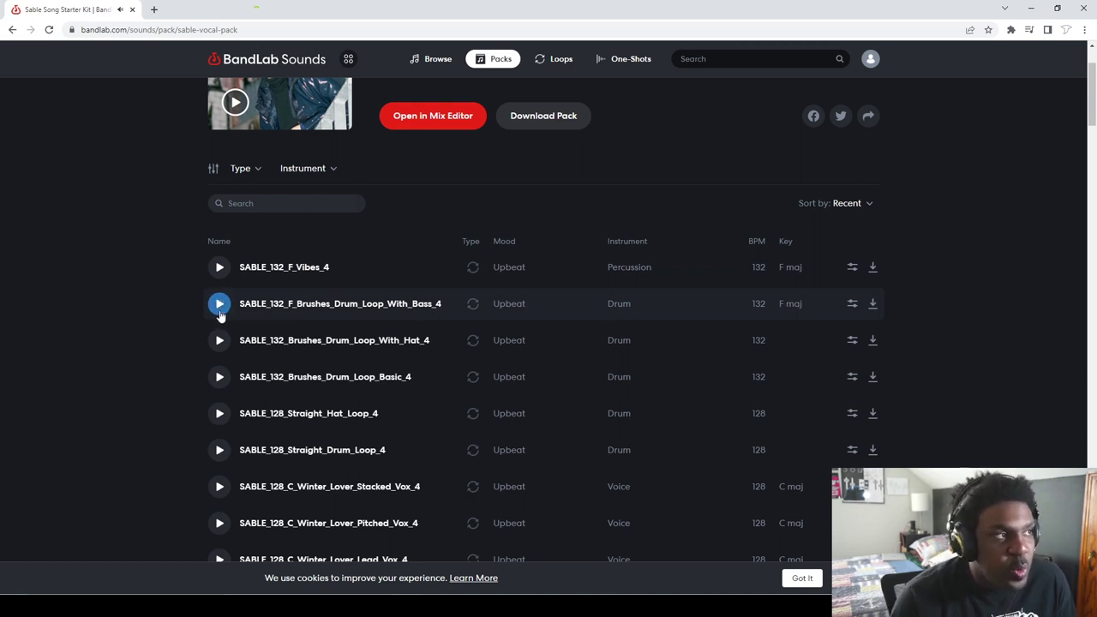
{"action": "left_click", "coordinate": [219, 343]}
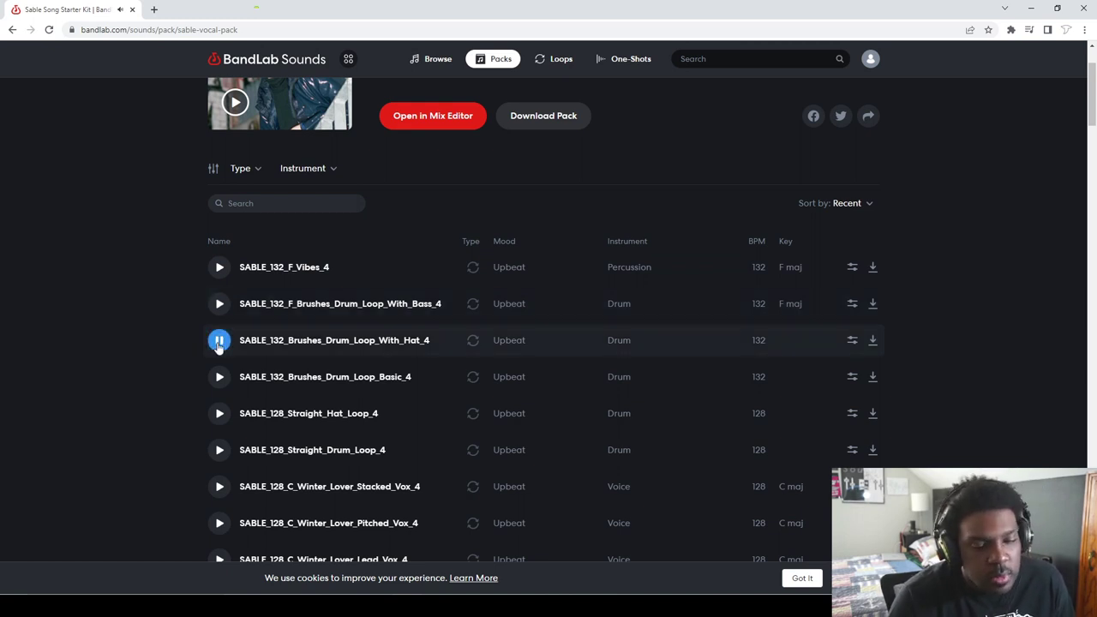
- Preview the SABLE_128 Straight Hat loop and the Winter Lover and Two Hands vocal loops
{"action": "scroll", "coordinate": [220, 348], "scroll_direction": "down", "scroll_amount": 2}
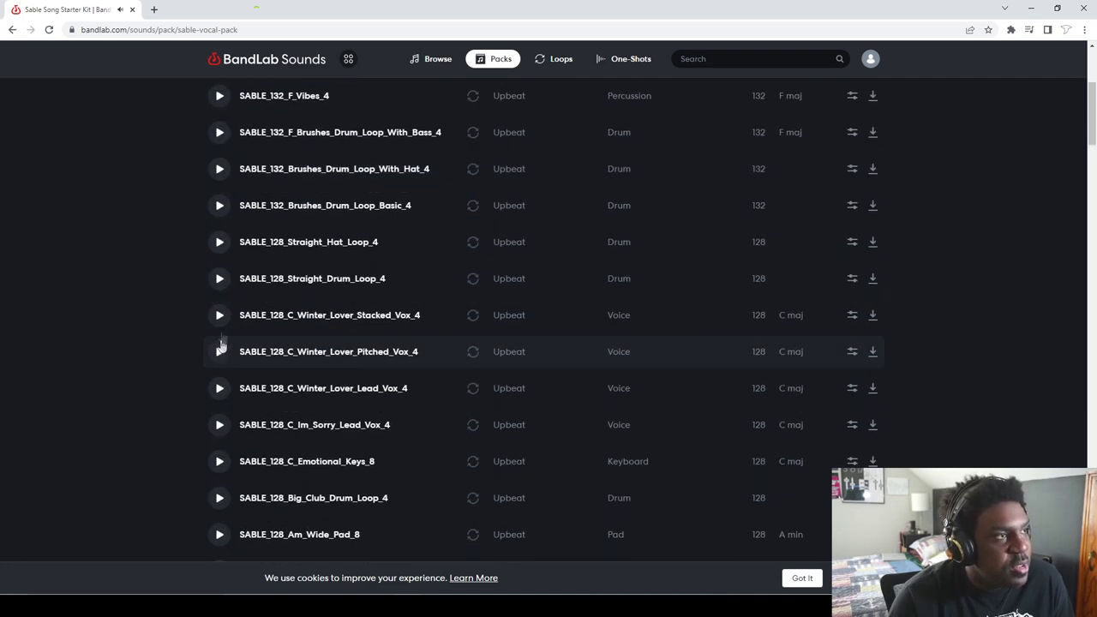
{"action": "left_click", "coordinate": [220, 245]}
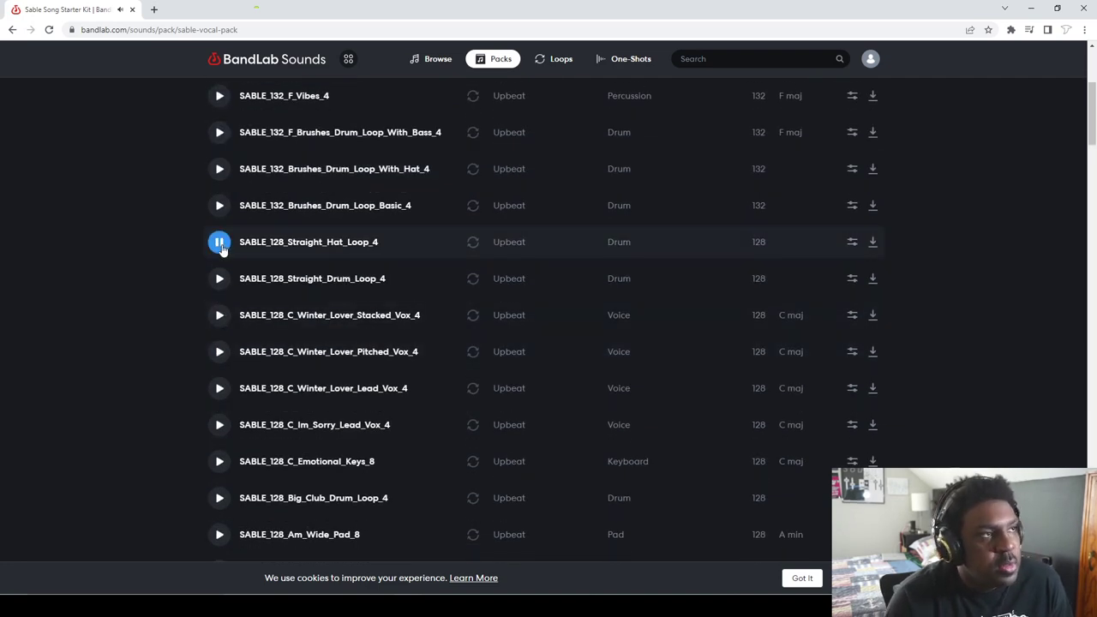
{"action": "left_click", "coordinate": [219, 315]}
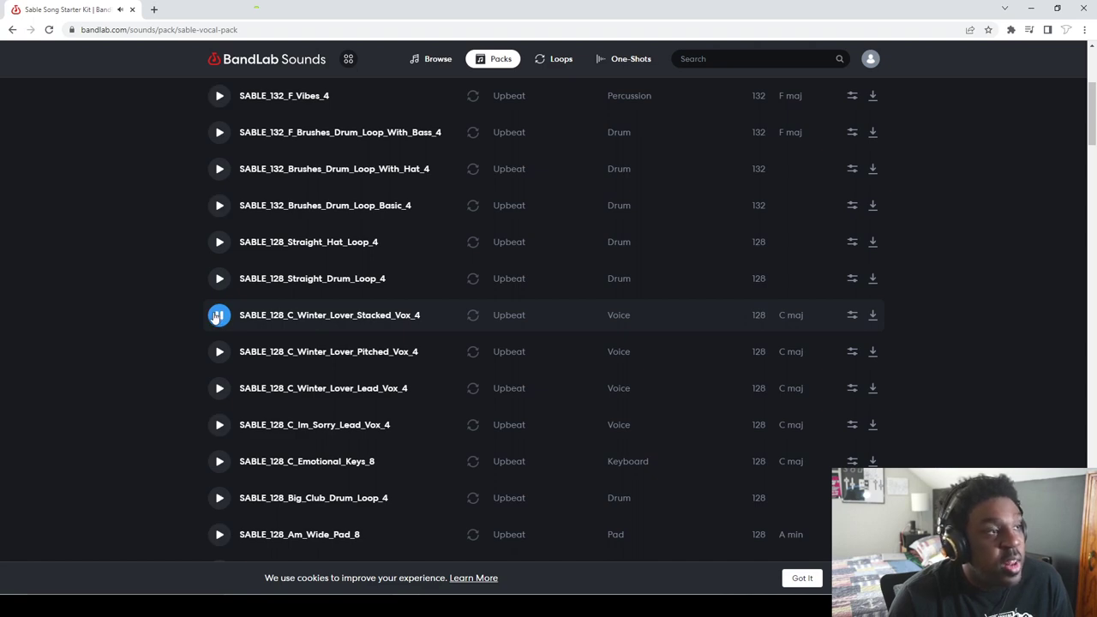
{"action": "scroll", "coordinate": [216, 316], "scroll_direction": "down", "scroll_amount": 3}
{"action": "left_click", "coordinate": [221, 433]}
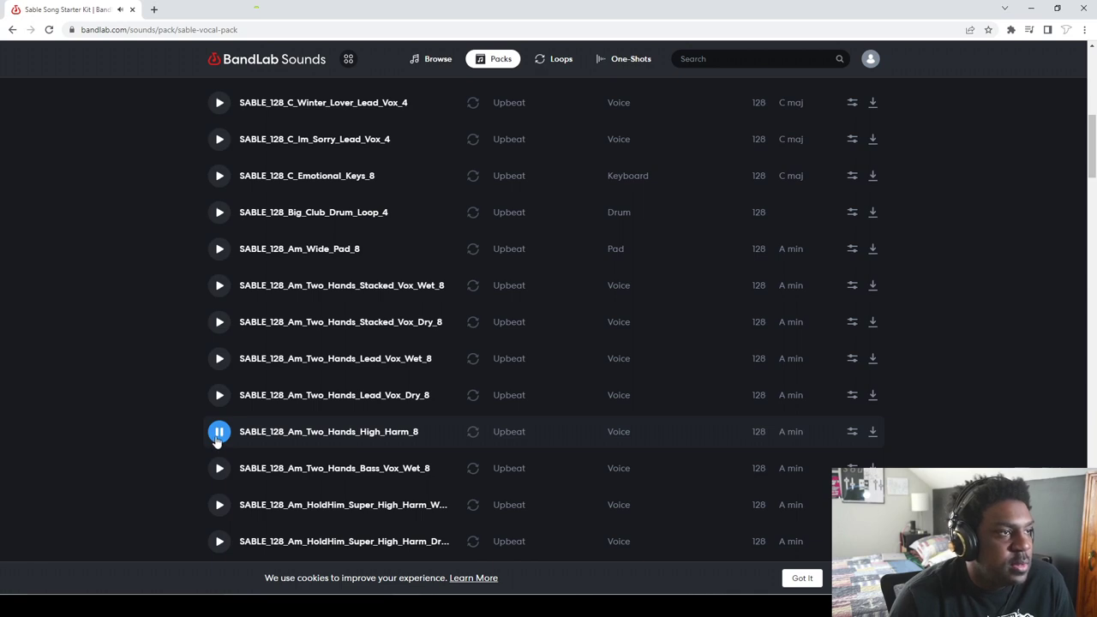
{"action": "scroll", "coordinate": [216, 424], "scroll_direction": "down", "scroll_amount": 3}
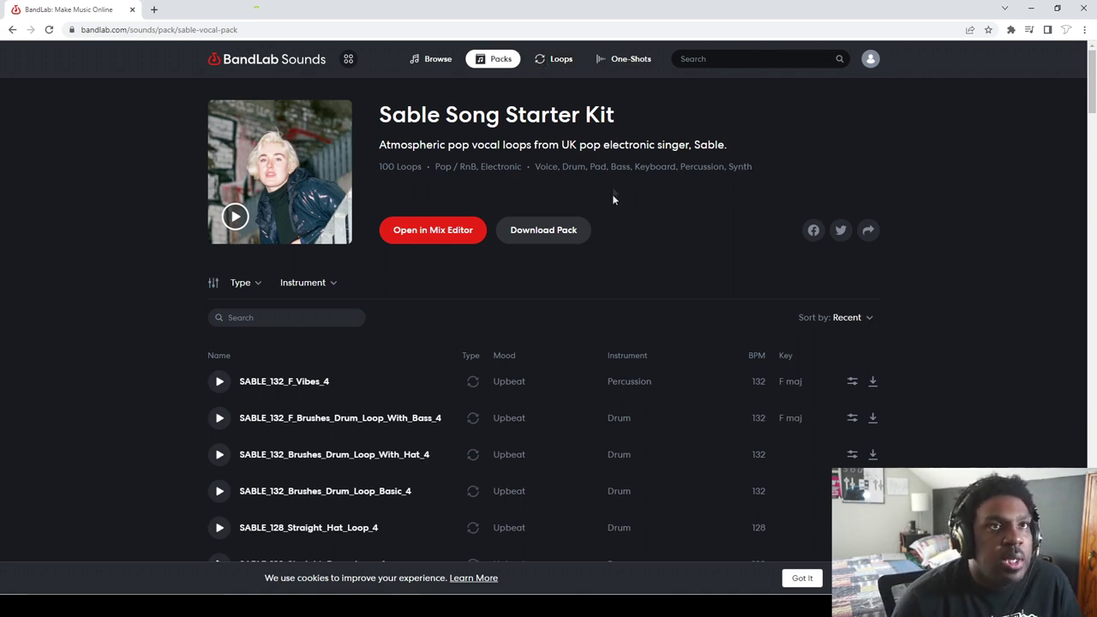
{"action": "scroll", "coordinate": [622, 226], "scroll_direction": "down", "scroll_amount": 3}
- On the Loops page, try the Upbeat, Intense and Chill mood filters, then remove them
{"action": "scroll", "coordinate": [622, 226], "scroll_direction": "up", "scroll_amount": 3}
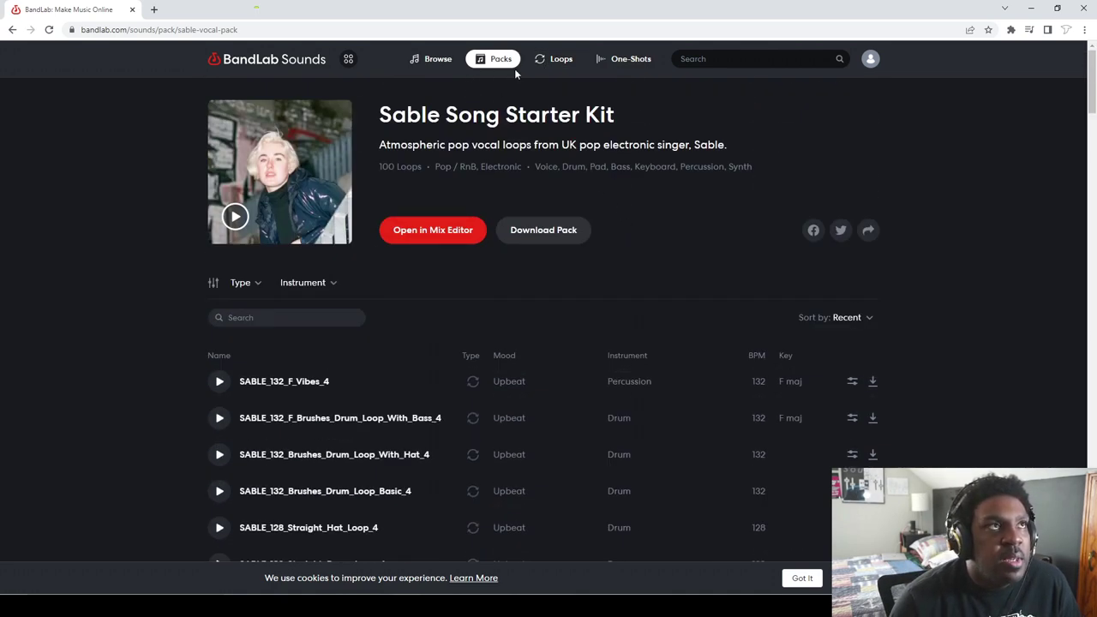
{"action": "left_click", "coordinate": [554, 63]}
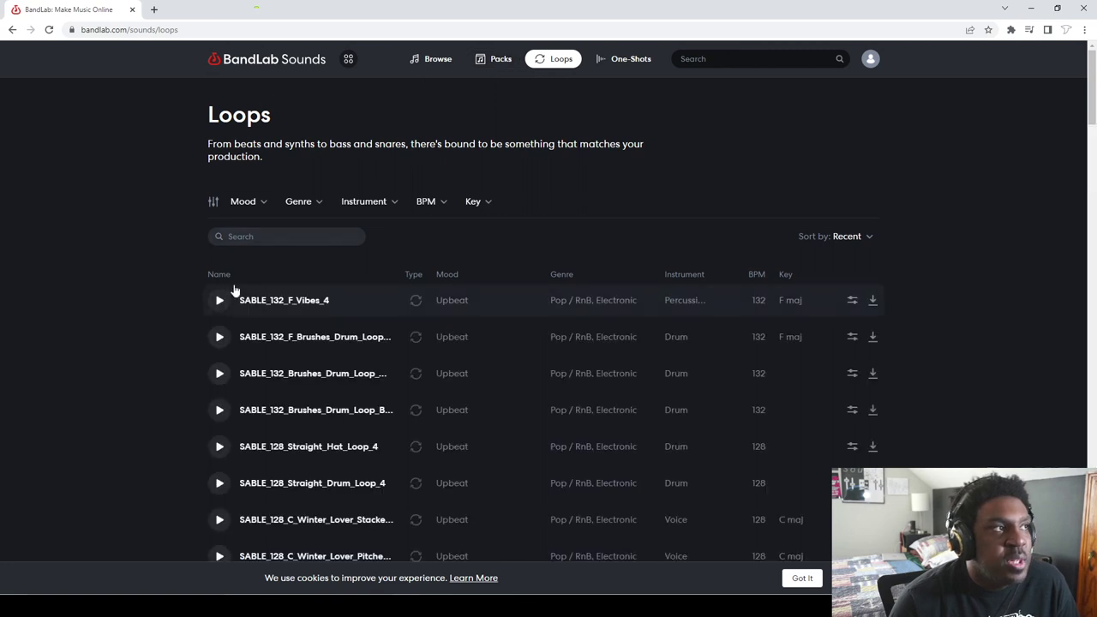
{"action": "left_click", "coordinate": [253, 203]}
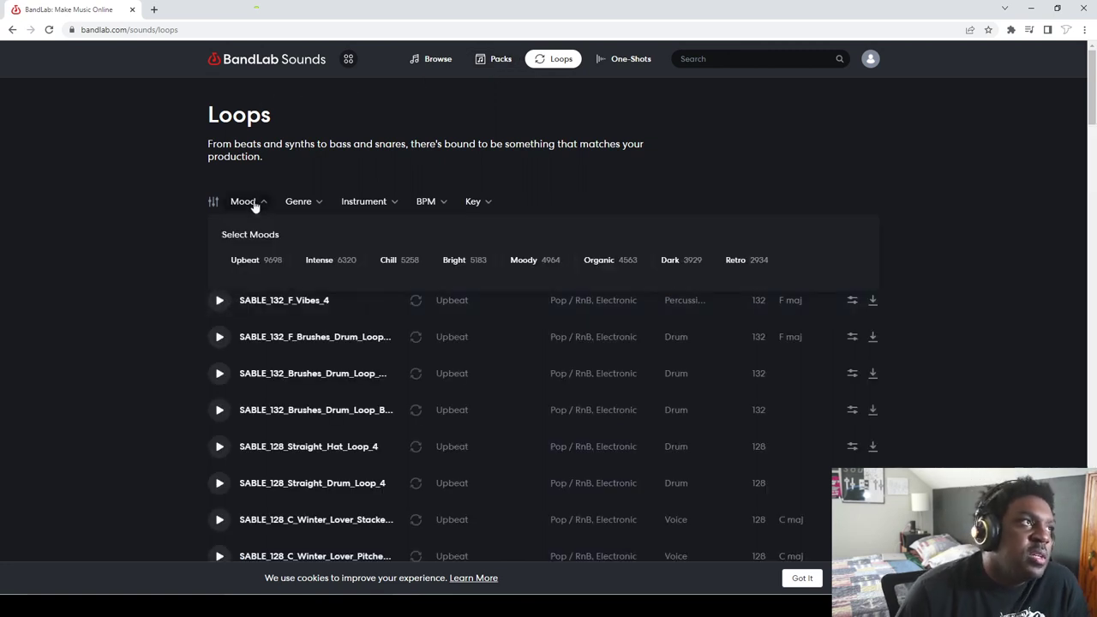
{"action": "left_click", "coordinate": [260, 261]}
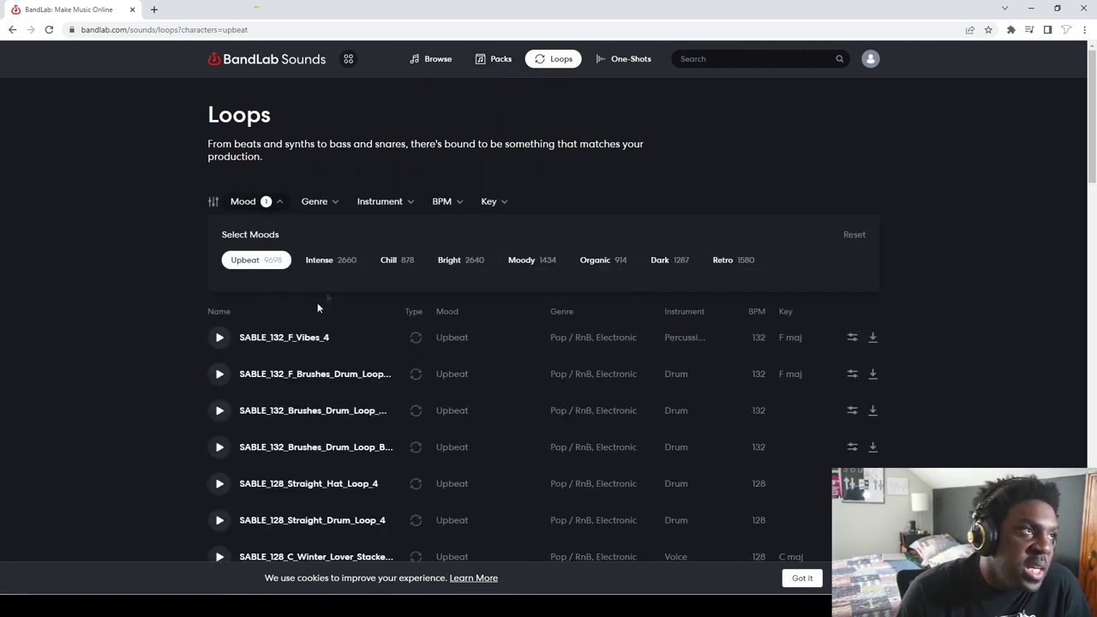
{"action": "left_click", "coordinate": [347, 261]}
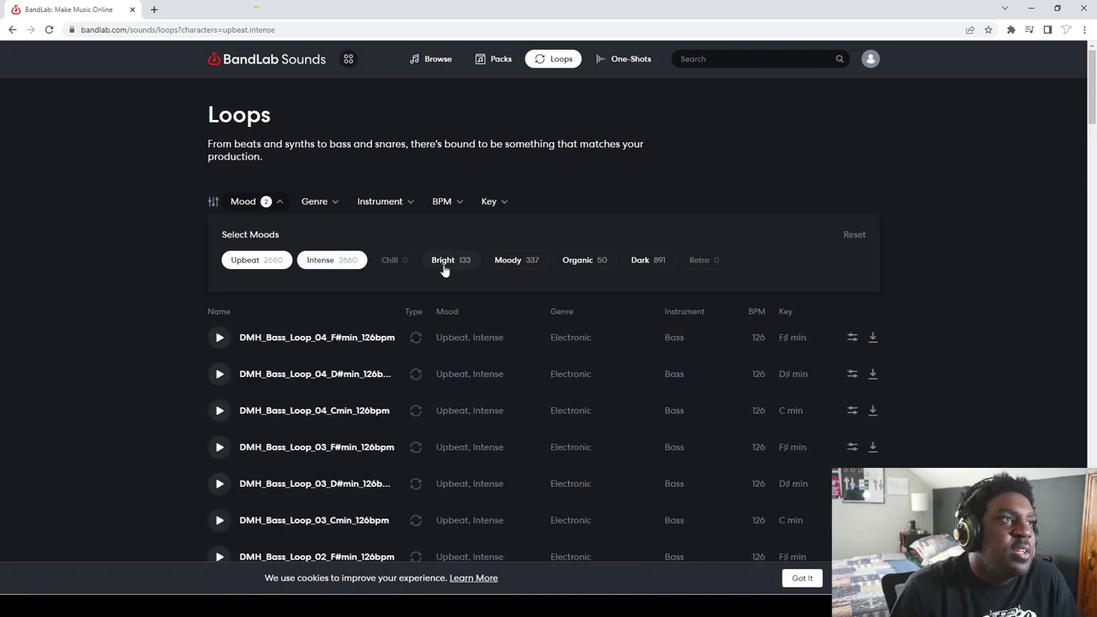
{"action": "left_click", "coordinate": [332, 260]}
{"action": "left_click", "coordinate": [250, 260]}
{"action": "left_click", "coordinate": [396, 261]}
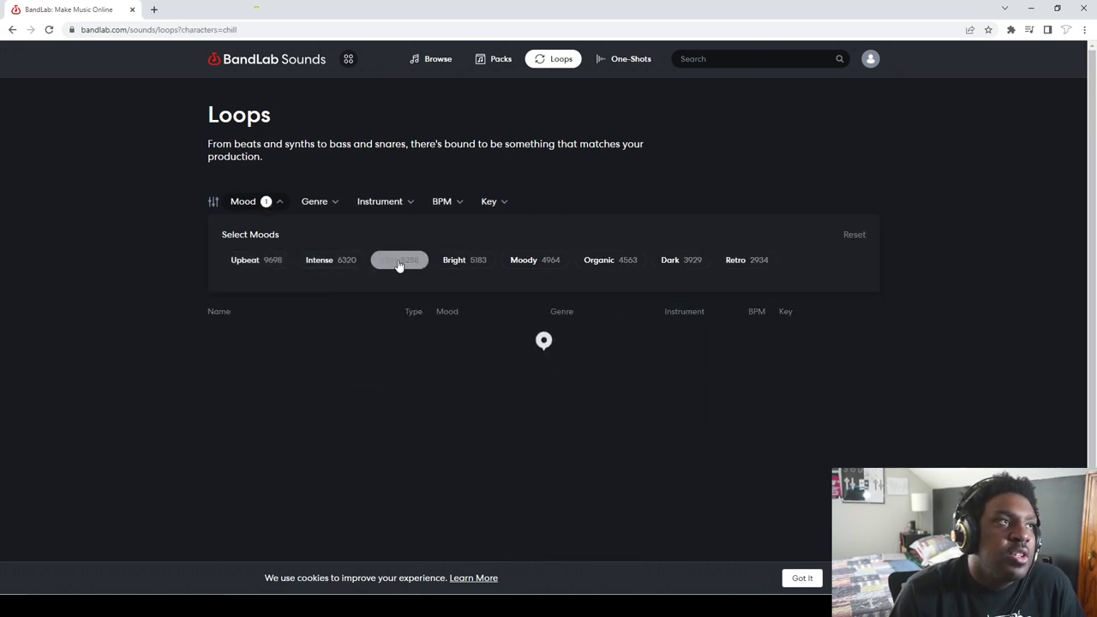
{"action": "left_click", "coordinate": [398, 261]}
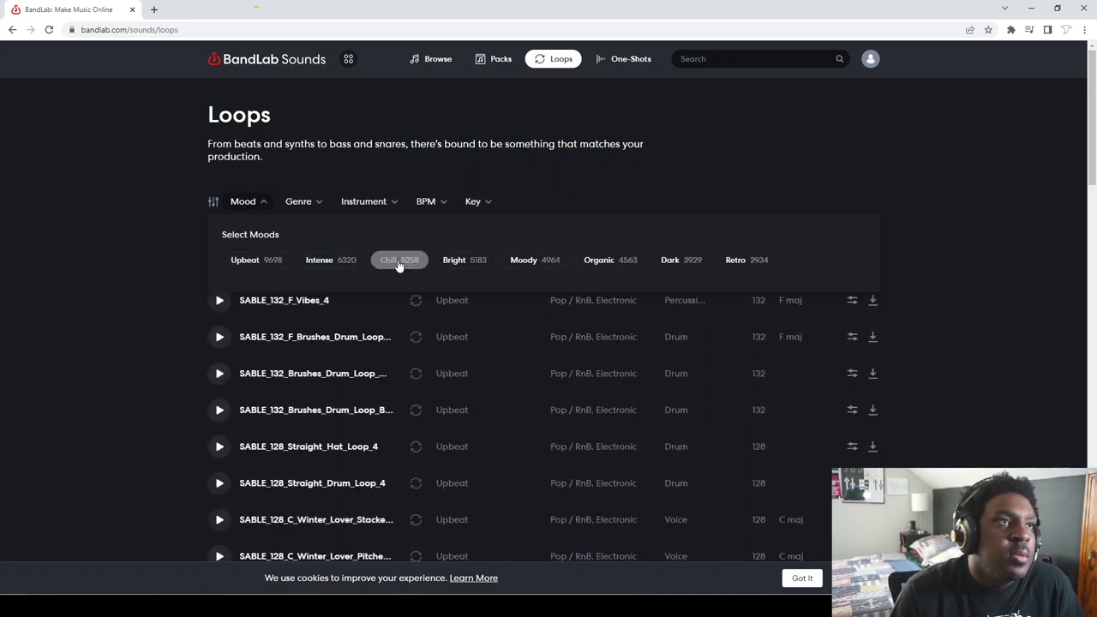
{"action": "left_click", "coordinate": [305, 202]}
- Look over the instrument, BPM range and key filter options without applying any
{"action": "left_click", "coordinate": [361, 205]}
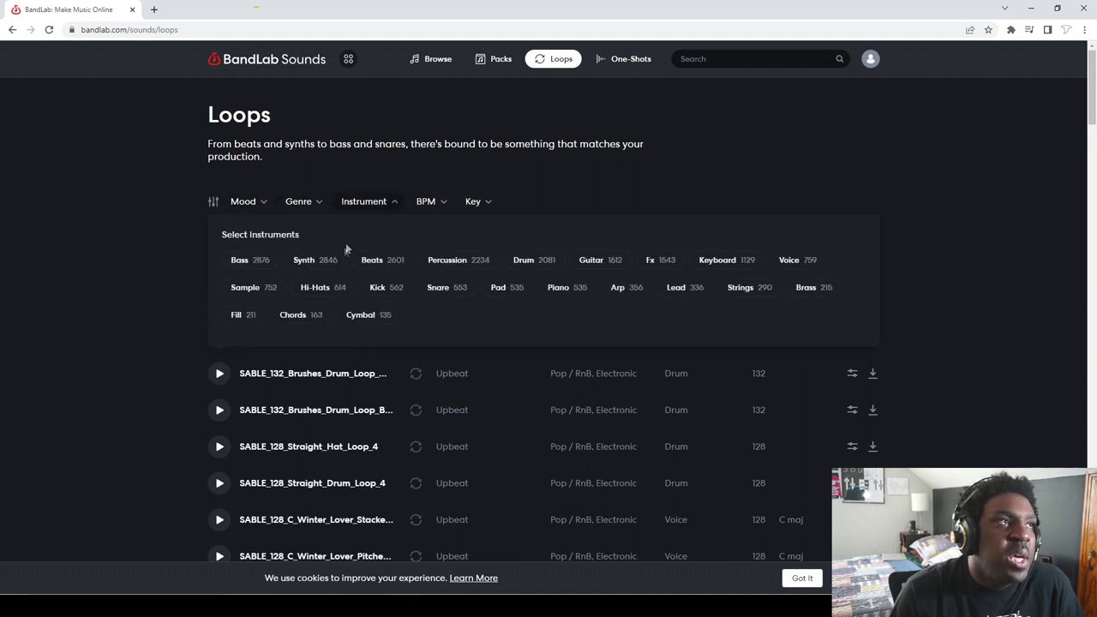
{"action": "left_click_drag", "start_coordinate": [432, 209], "coordinate": [439, 211]}
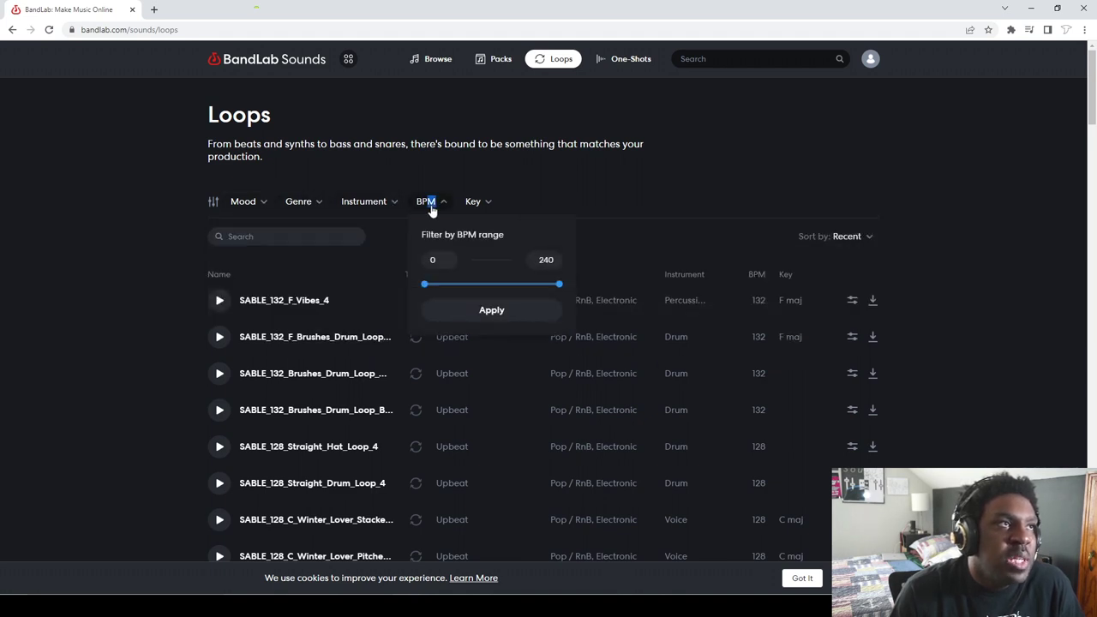
{"action": "left_click", "coordinate": [485, 206]}
{"action": "left_click", "coordinate": [508, 167]}
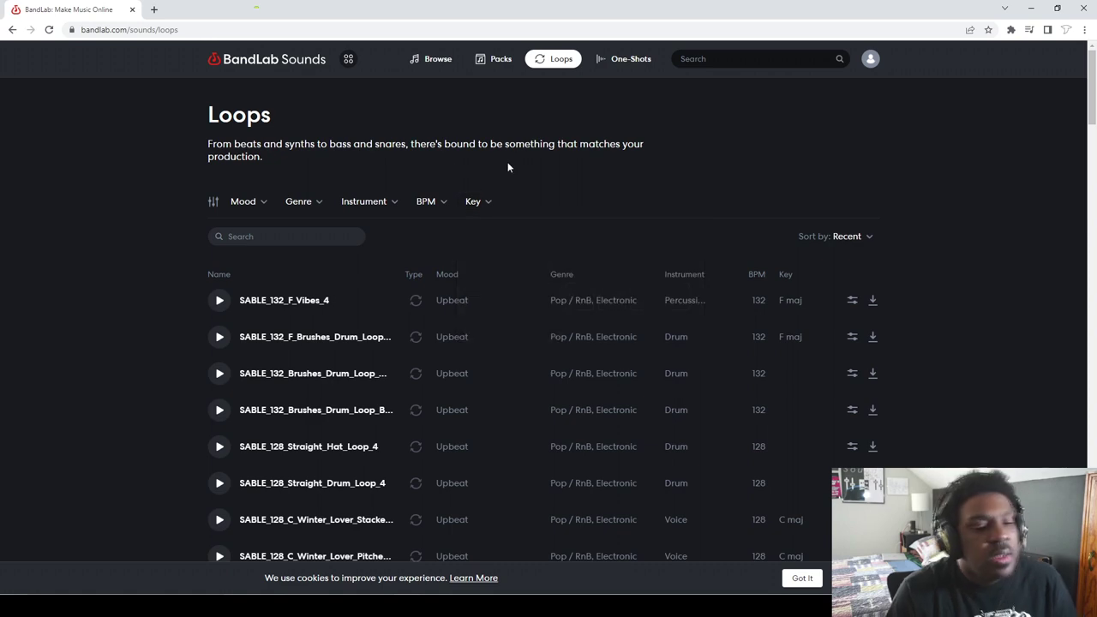
{"action": "scroll", "coordinate": [497, 255], "scroll_direction": "down", "scroll_amount": 5}
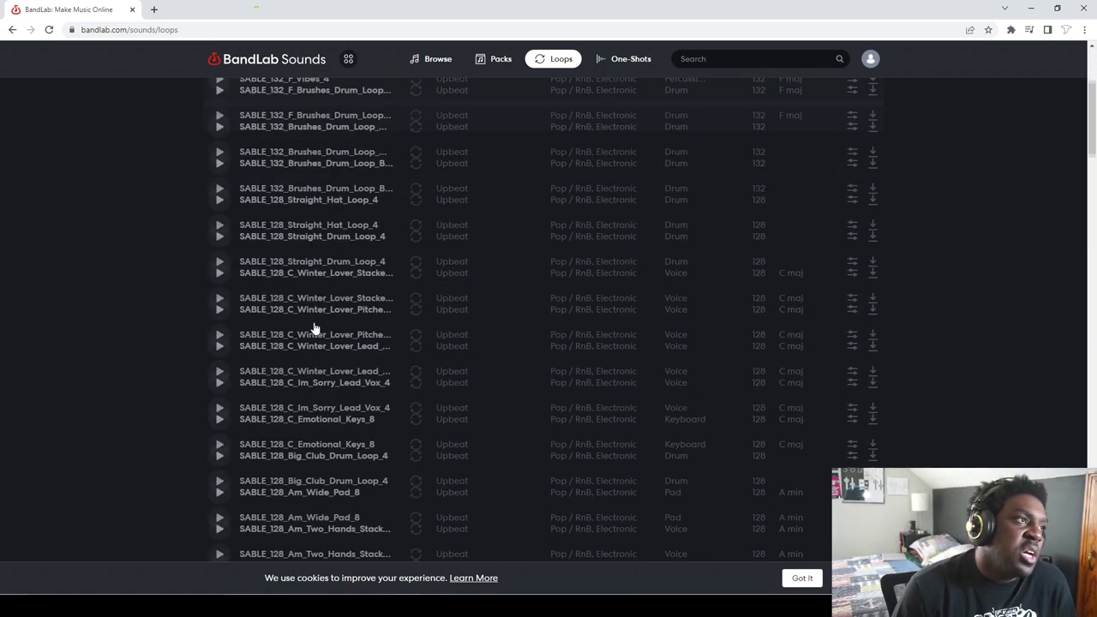
{"action": "scroll", "coordinate": [372, 303], "scroll_direction": "up", "scroll_amount": 5}
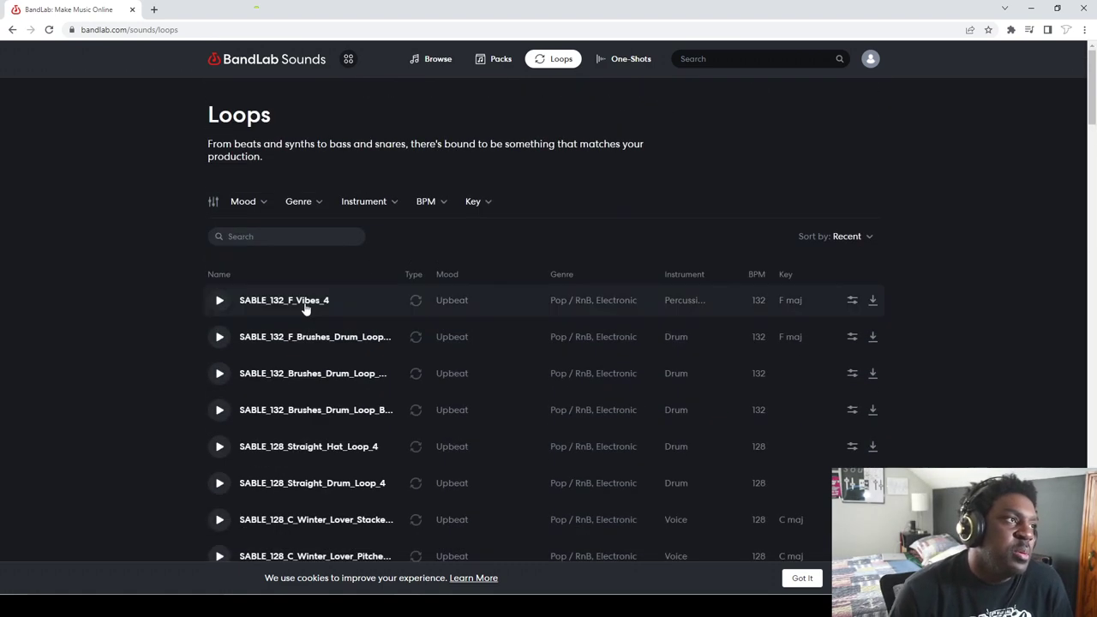
- Filter loops to Bass and preview Growling Bass, Dmaj7 Prophet and MidBass2
{"action": "left_click", "coordinate": [389, 214]}
{"action": "left_click", "coordinate": [257, 265]}
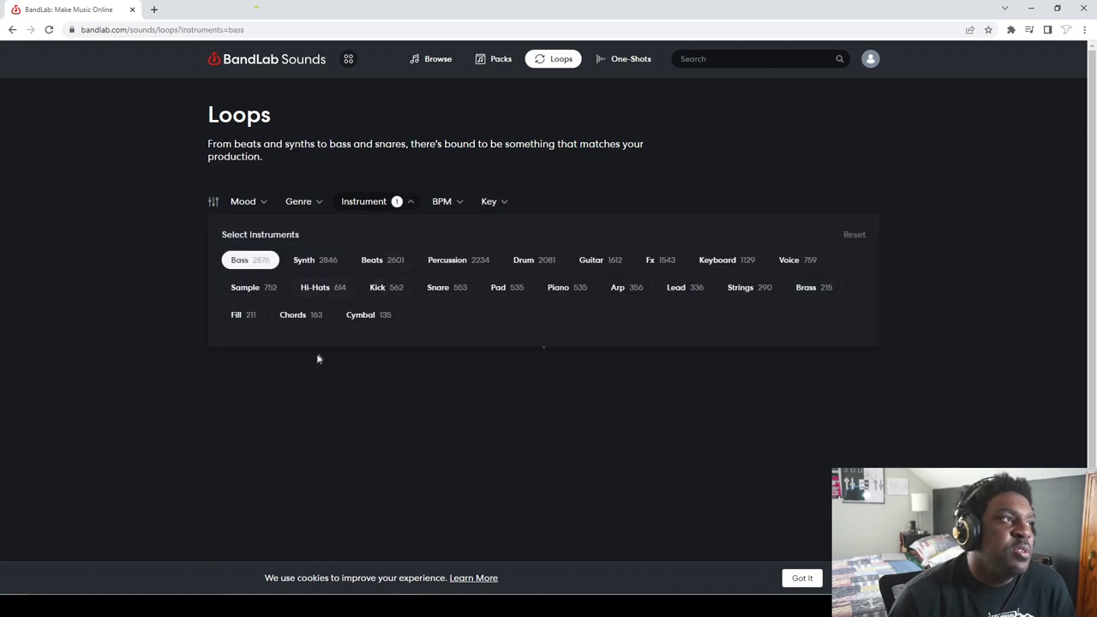
{"action": "left_click", "coordinate": [94, 358]}
{"action": "left_click", "coordinate": [219, 338]}
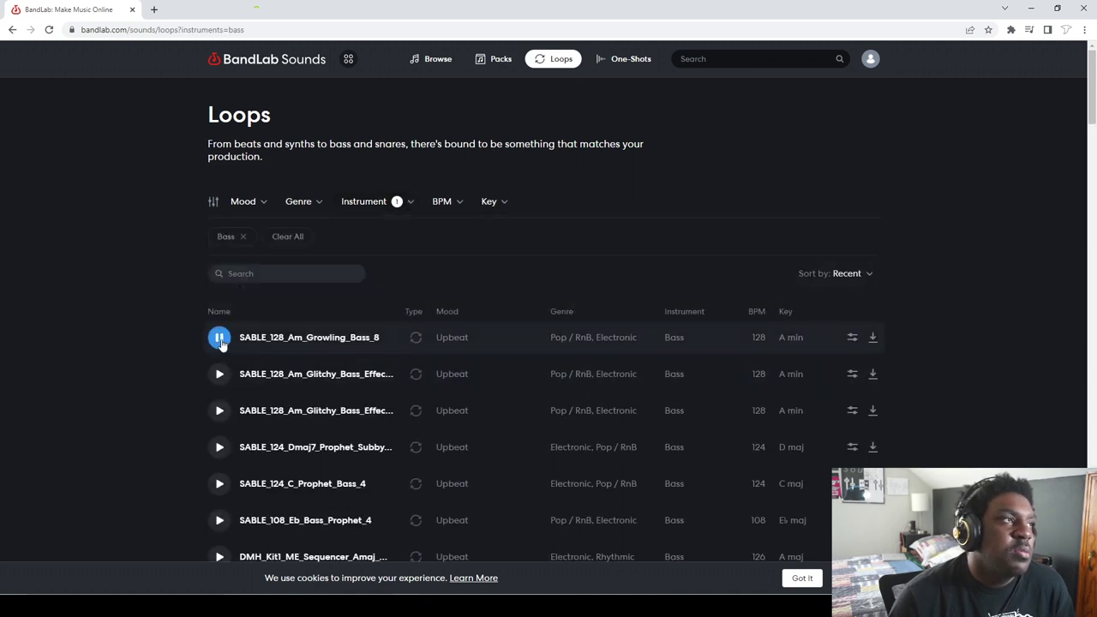
{"action": "left_click", "coordinate": [219, 447]}
{"action": "scroll", "coordinate": [214, 440], "scroll_direction": "down", "scroll_amount": 3}
{"action": "left_click", "coordinate": [218, 438]}
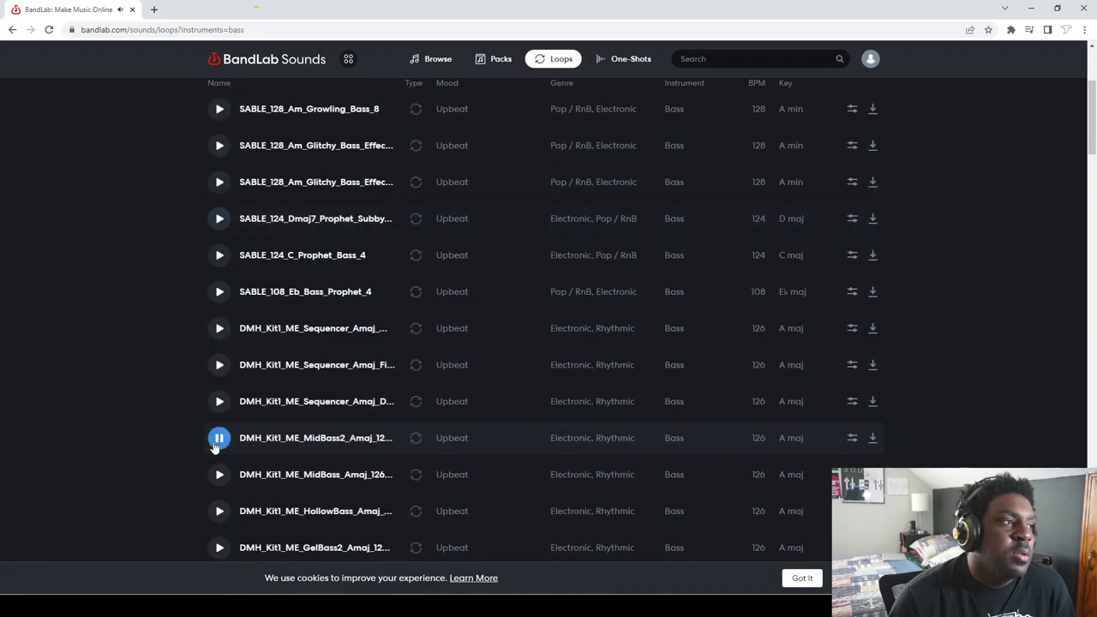
- Clear the Bass filter to show the full, unfiltered loop list
{"action": "scroll", "coordinate": [227, 424], "scroll_direction": "down", "scroll_amount": 3}
{"action": "scroll", "coordinate": [240, 398], "scroll_direction": "up", "scroll_amount": 6}
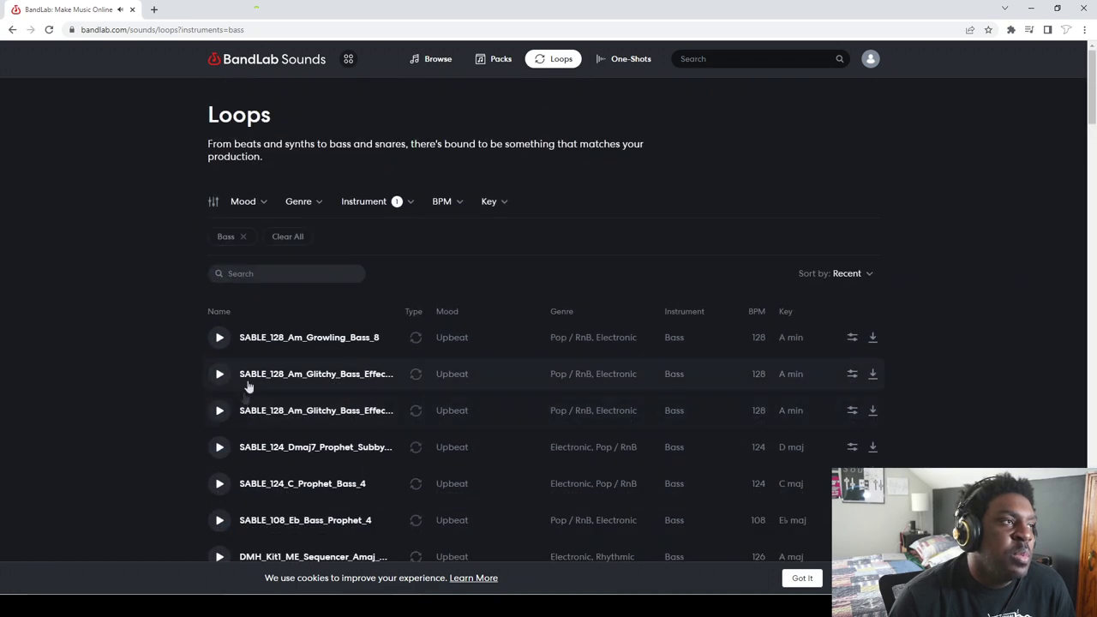
{"action": "left_click", "coordinate": [283, 236]}
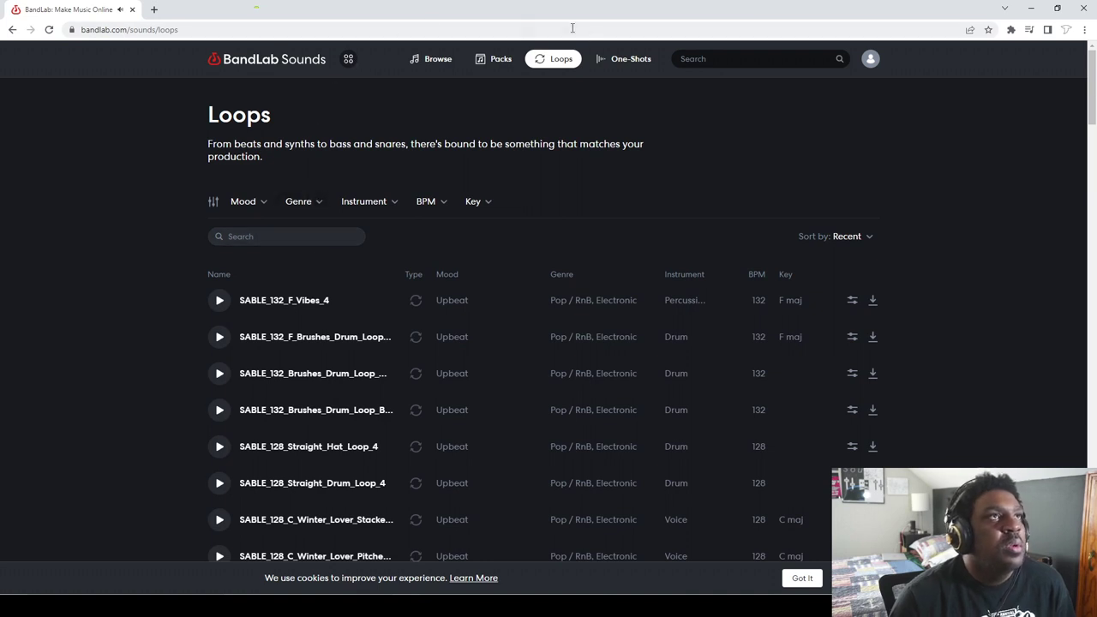
- Switch to One-Shots and play the DMH_Kit1 FX_Subboom, NoiseUp and NoiseShot effects
{"action": "left_click", "coordinate": [623, 67]}
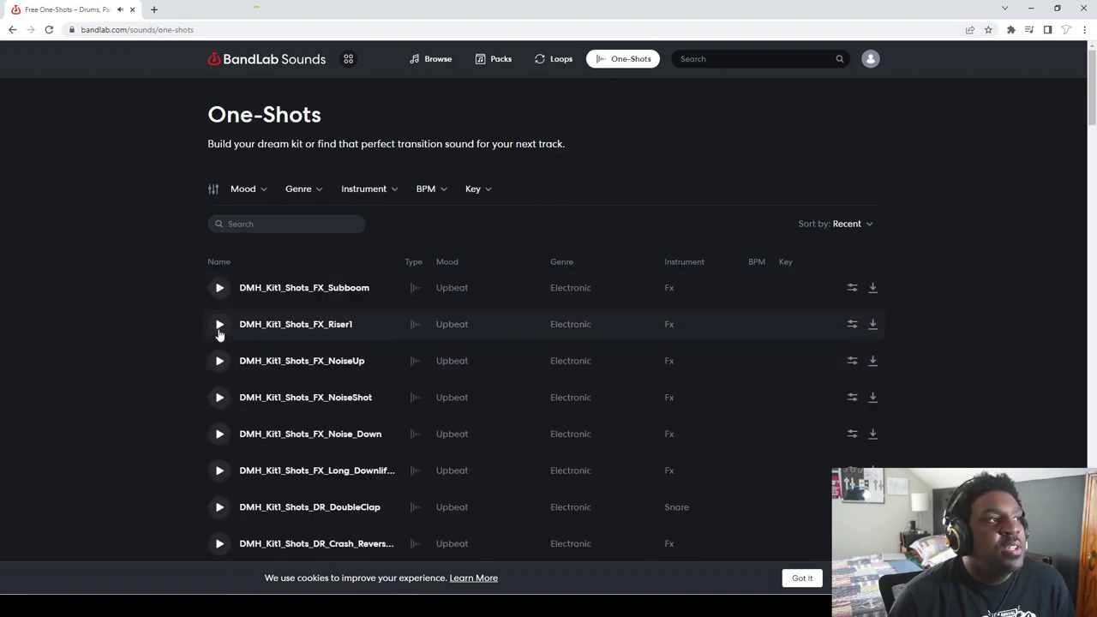
{"action": "left_click", "coordinate": [219, 288]}
{"action": "left_click", "coordinate": [218, 362]}
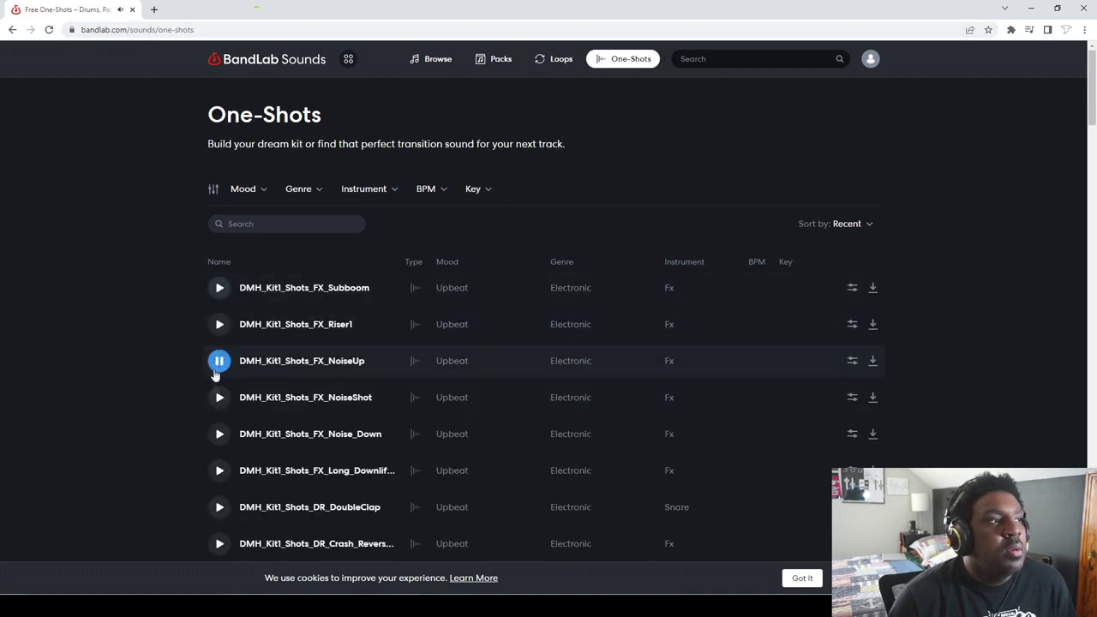
{"action": "left_click", "coordinate": [216, 398]}
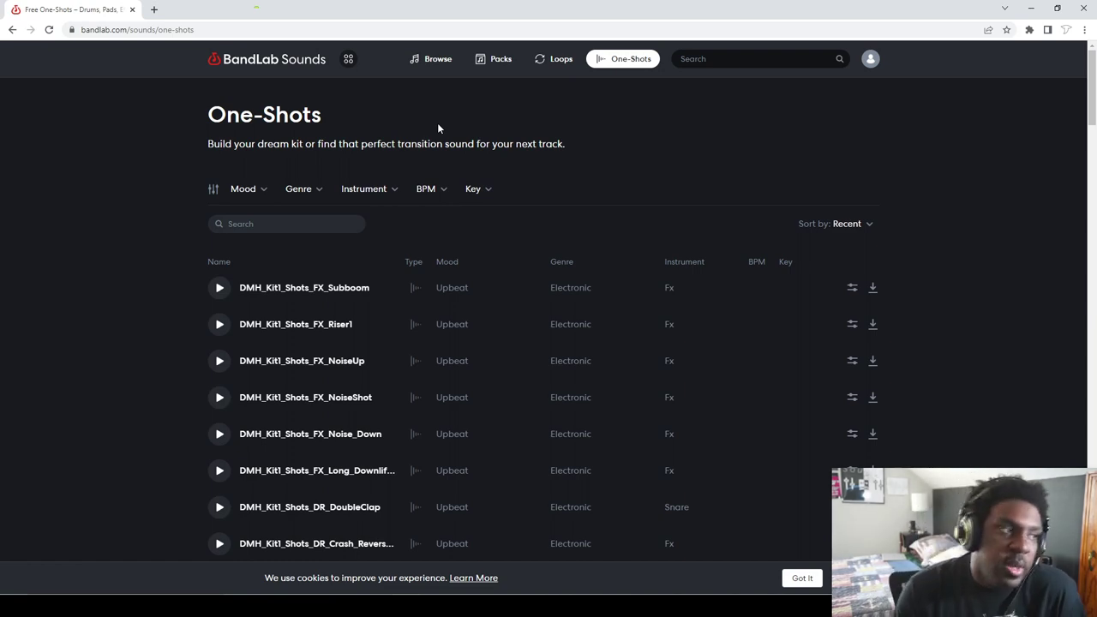
{"action": "scroll", "coordinate": [454, 264], "scroll_direction": "down", "scroll_amount": 2}
{"action": "scroll", "coordinate": [149, 362], "scroll_direction": "up", "scroll_amount": 4}
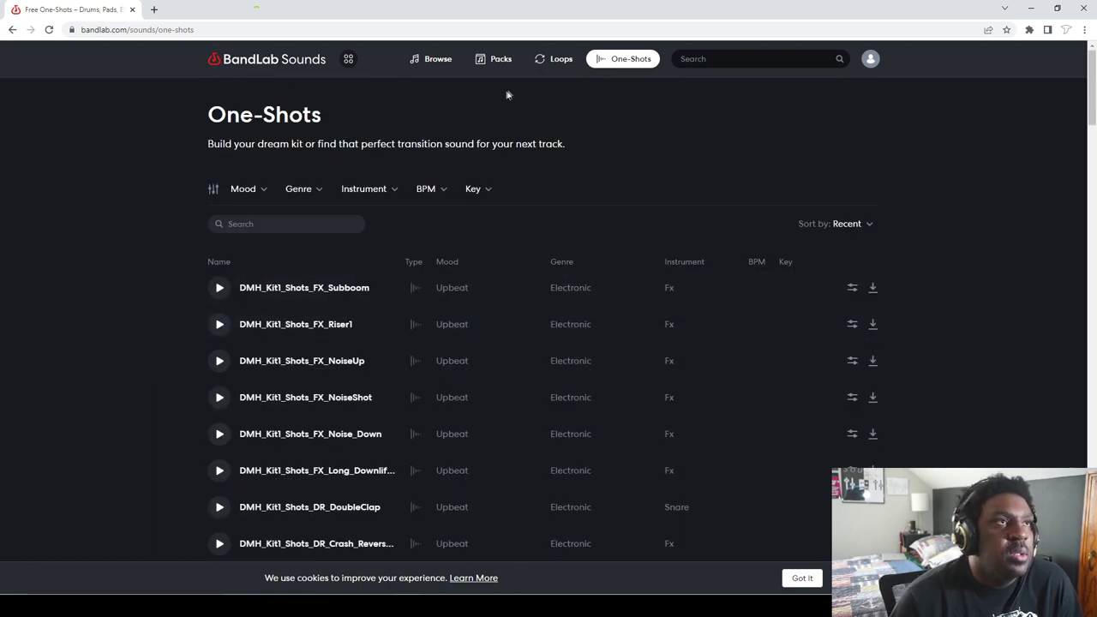
- Look through the Products grid, the Browse carousel, then the Packs and Loops pages
{"action": "left_click", "coordinate": [346, 60]}
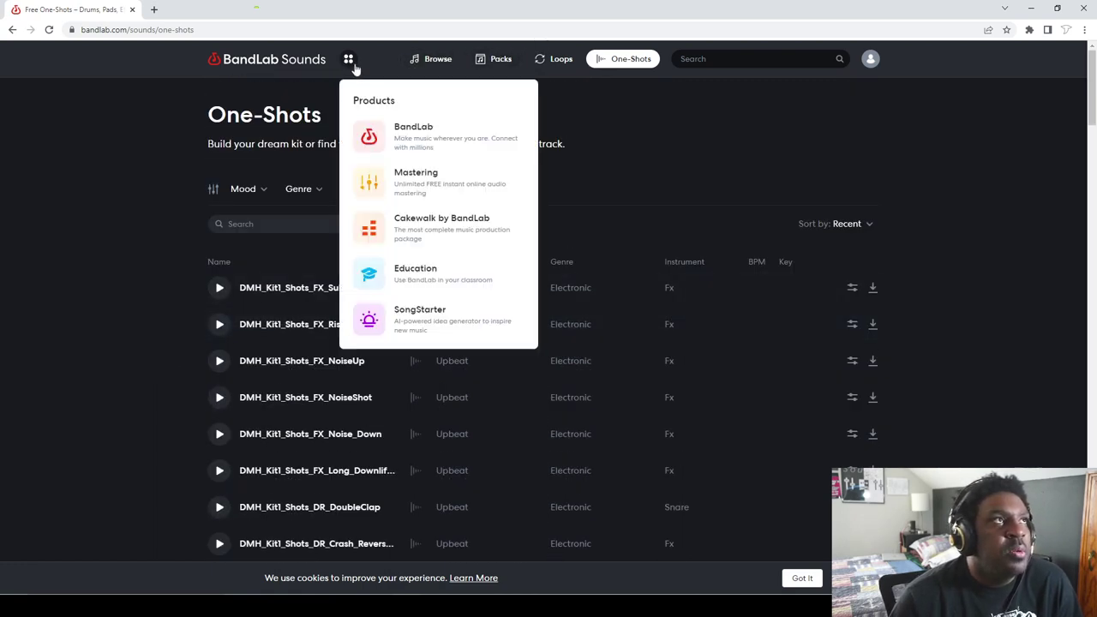
{"action": "left_click", "coordinate": [445, 67]}
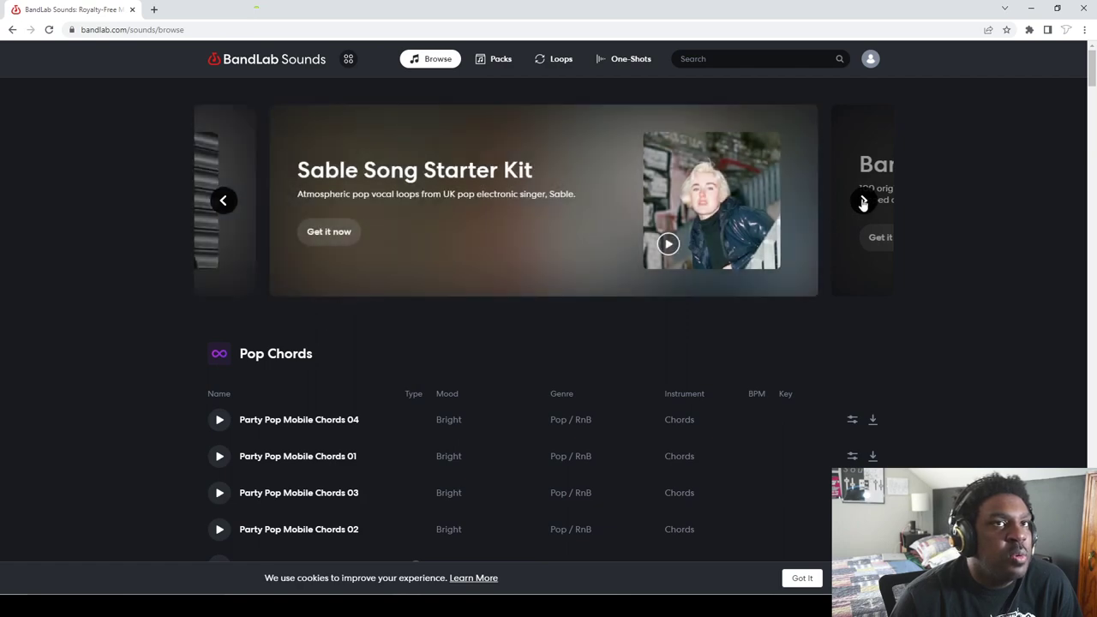
{"action": "left_click", "coordinate": [863, 202]}
{"action": "scroll", "coordinate": [211, 429], "scroll_direction": "down", "scroll_amount": 3}
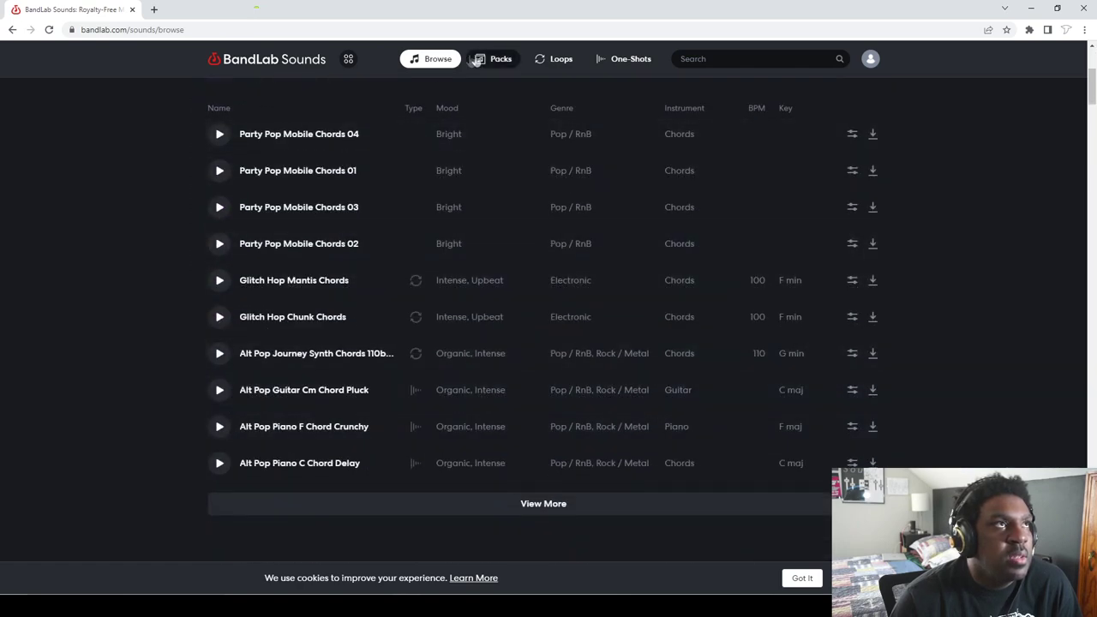
{"action": "left_click", "coordinate": [497, 60]}
{"action": "left_click", "coordinate": [552, 60]}
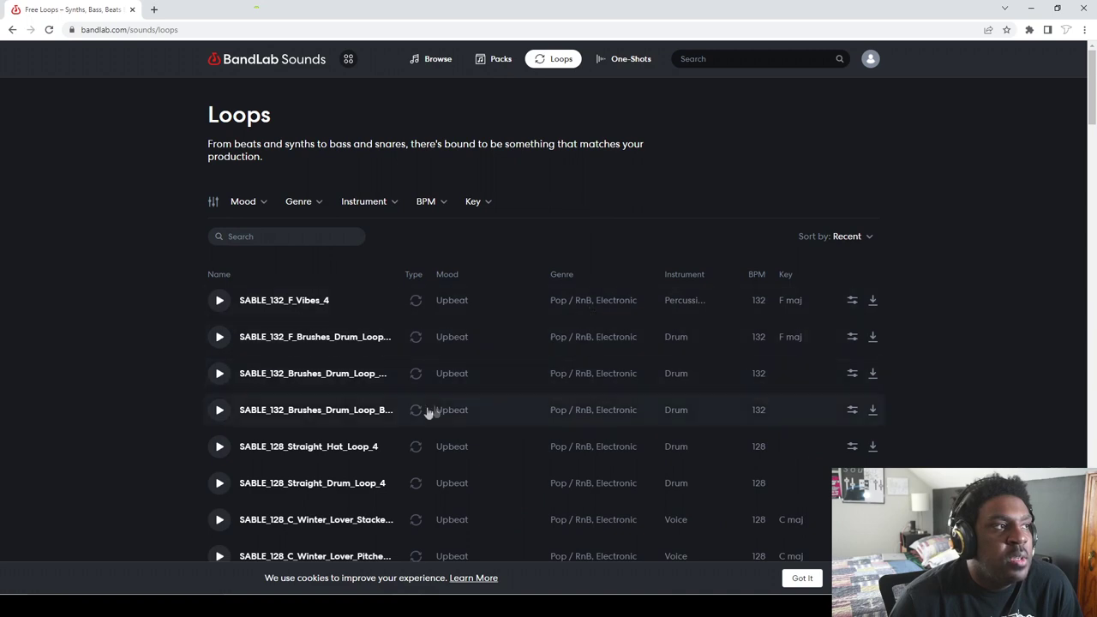
{"action": "scroll", "coordinate": [588, 377], "scroll_direction": "down", "scroll_amount": 3}
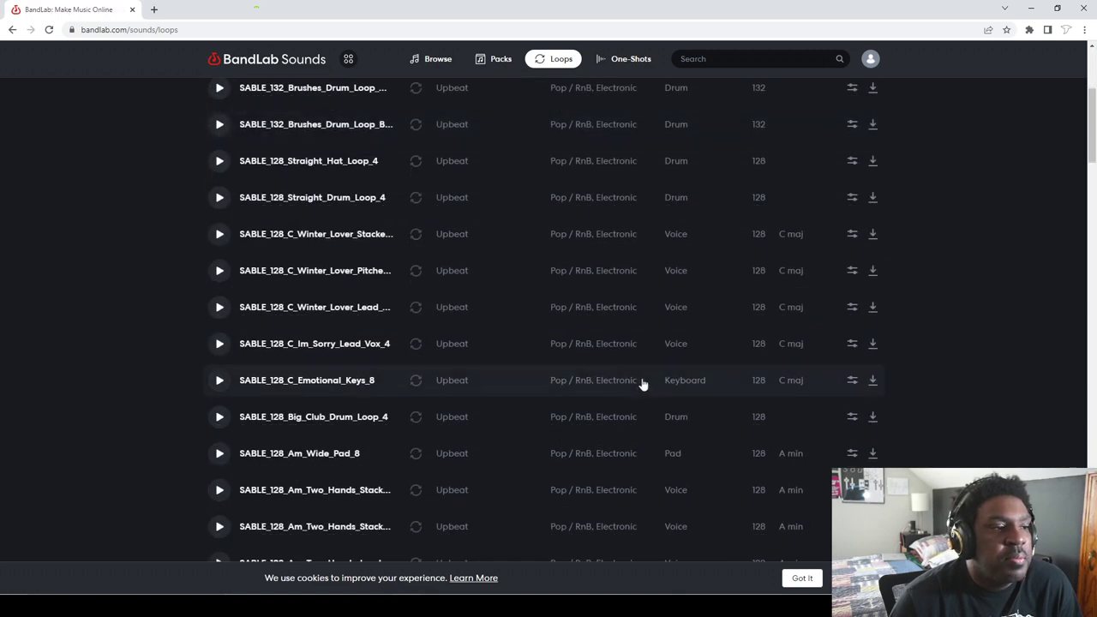
{"action": "scroll", "coordinate": [600, 385], "scroll_direction": "down", "scroll_amount": 3}
{"action": "scroll", "coordinate": [484, 386], "scroll_direction": "up", "scroll_amount": 7}
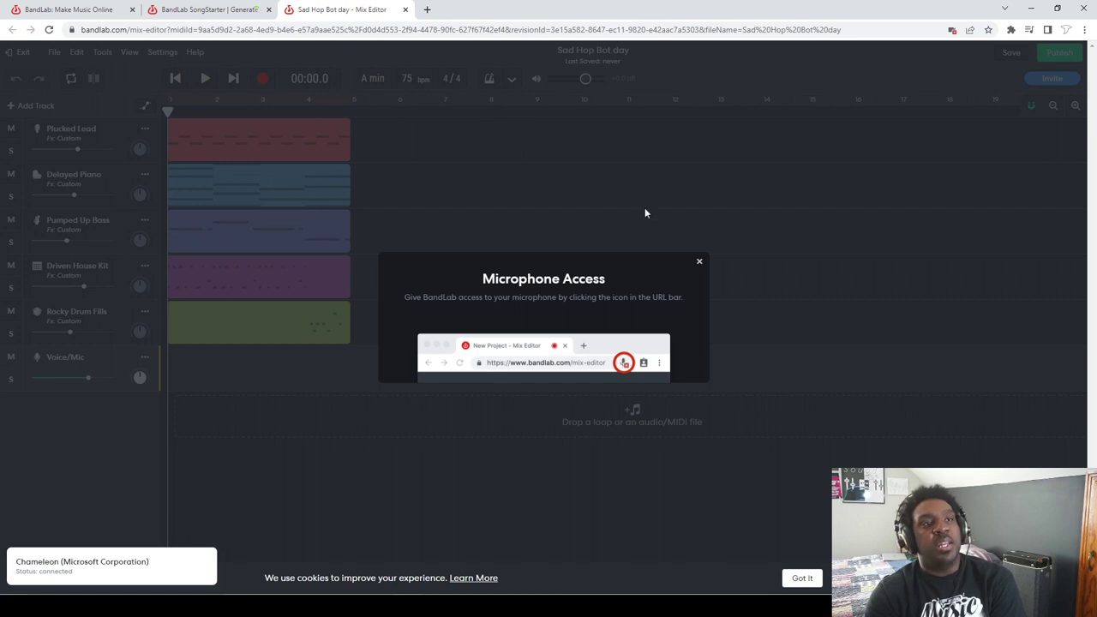
- Dismiss the Microphone Access prompt and play Sad Hop Bot day, stopping at 00:03.3
{"action": "left_click", "coordinate": [699, 262]}
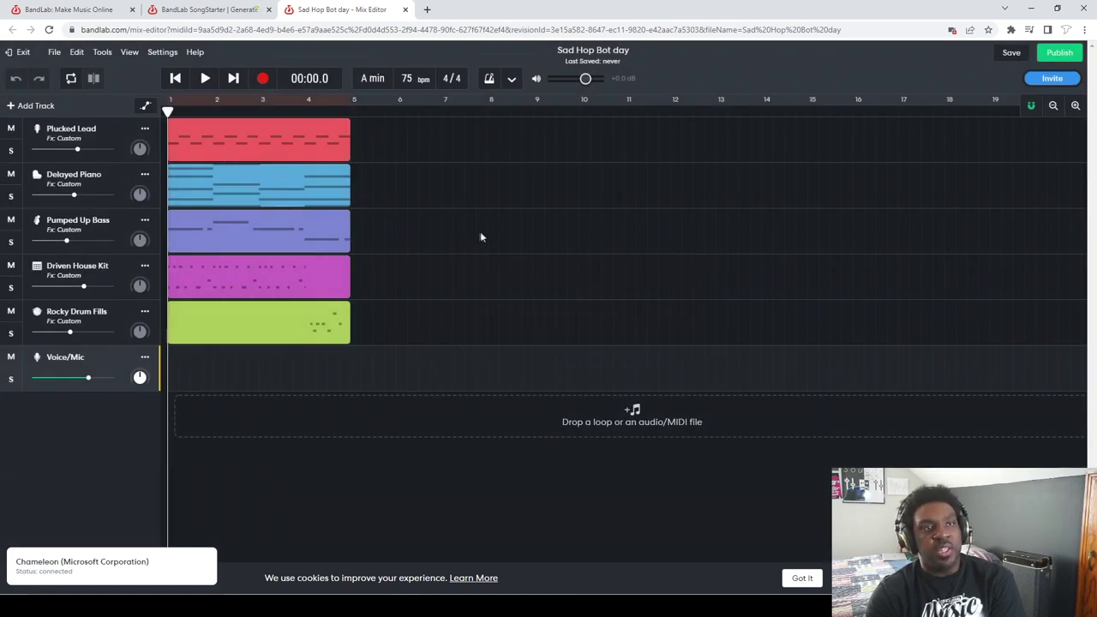
{"action": "left_click", "coordinate": [214, 81]}
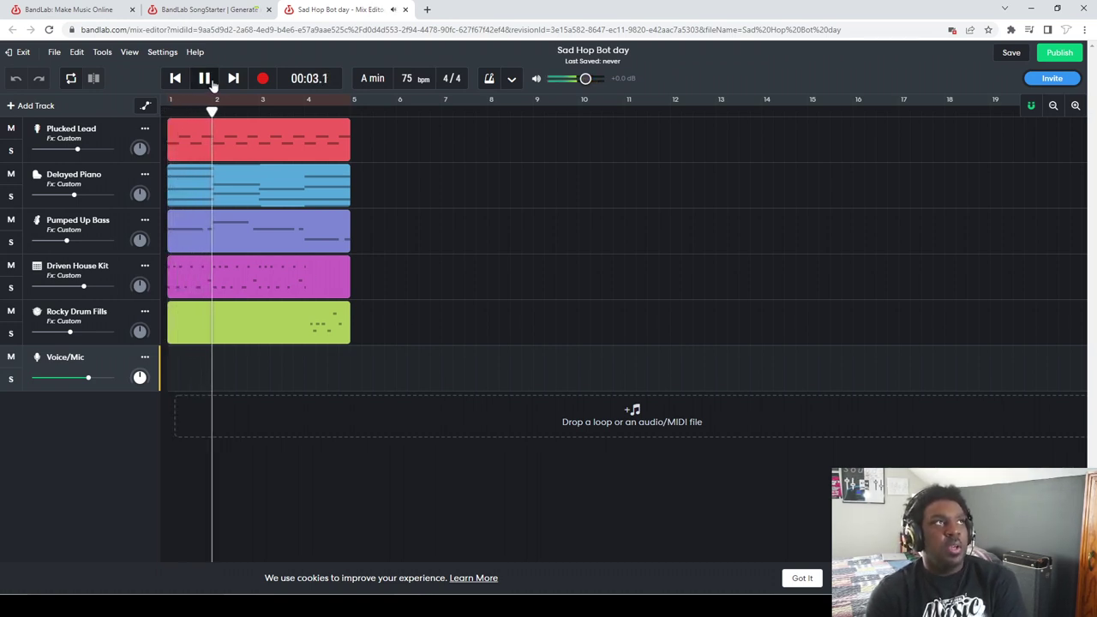
{"action": "key", "text": "space"}
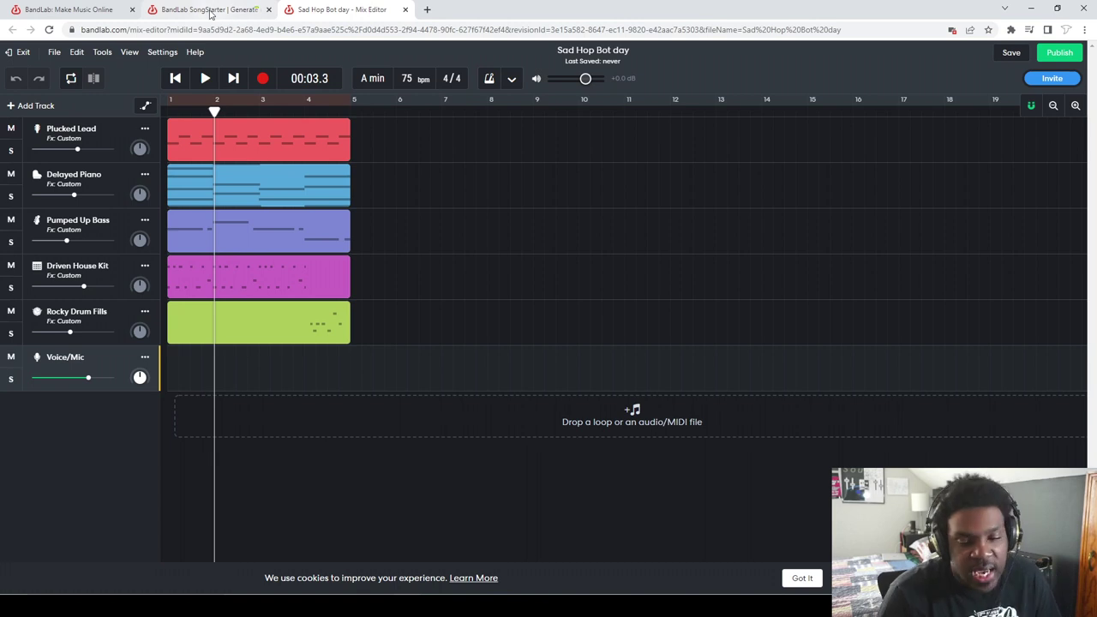
{"action": "left_click", "coordinate": [269, 9]}
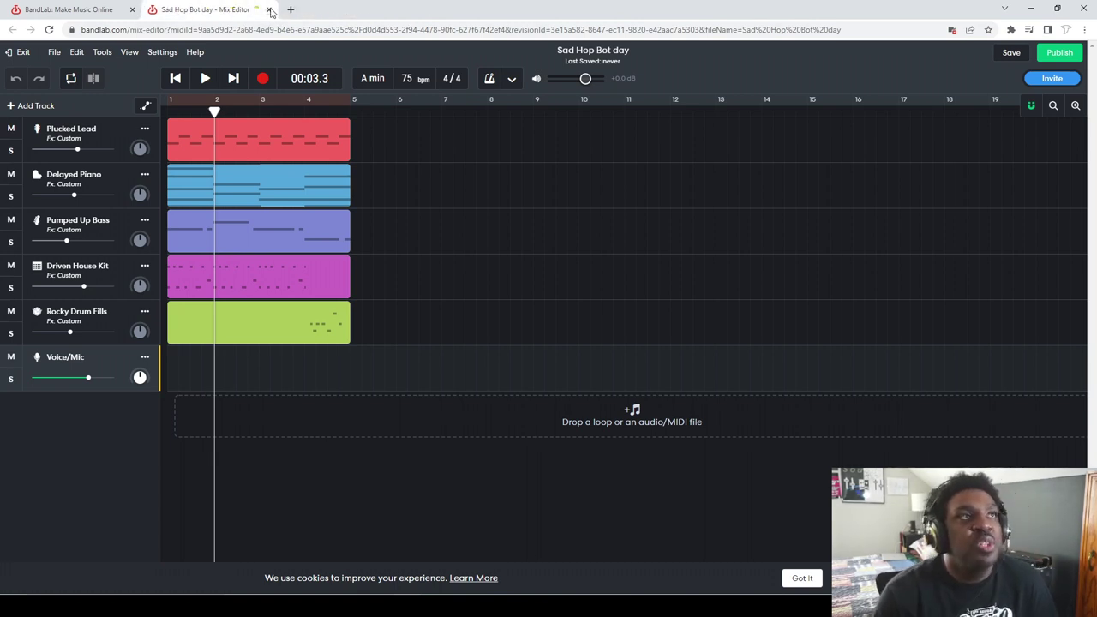
- Close the Mix Editor tab with Ctrl+W to return to the Drum loops list
{"action": "key", "text": "ctrl+w"}
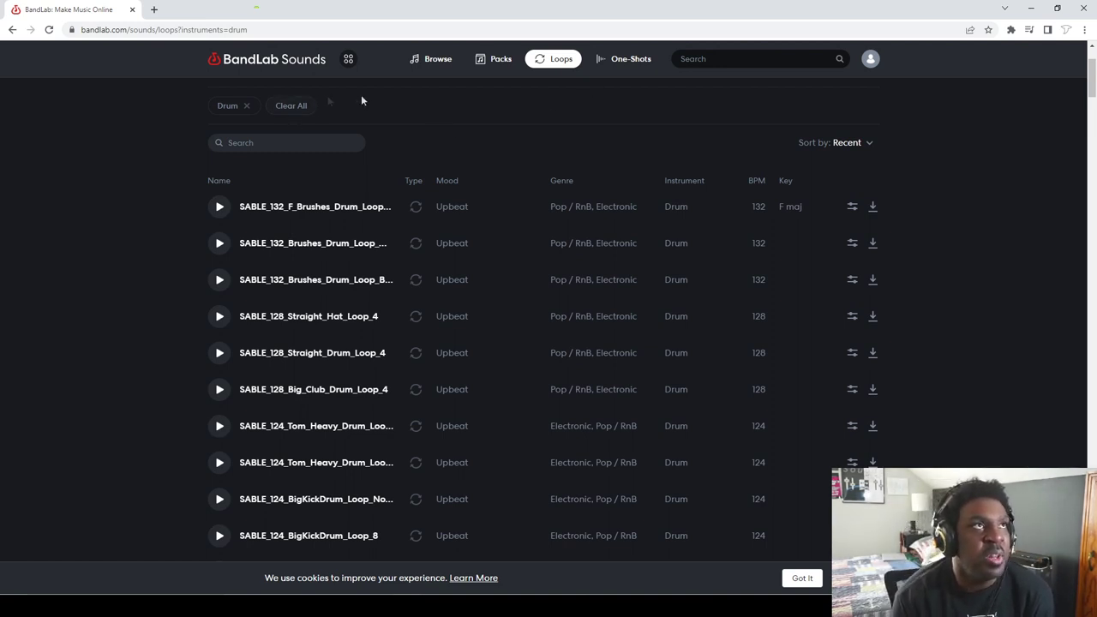
- Switch to the One-Shots tab listing the DMH_Kit1 one-shots
{"action": "left_click", "coordinate": [607, 62]}
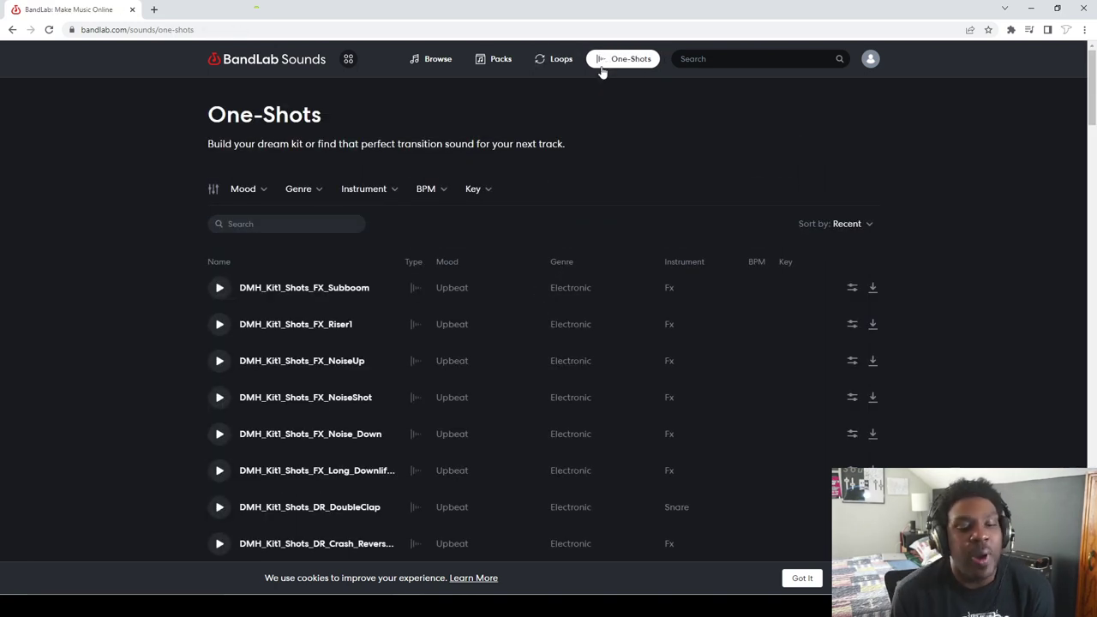